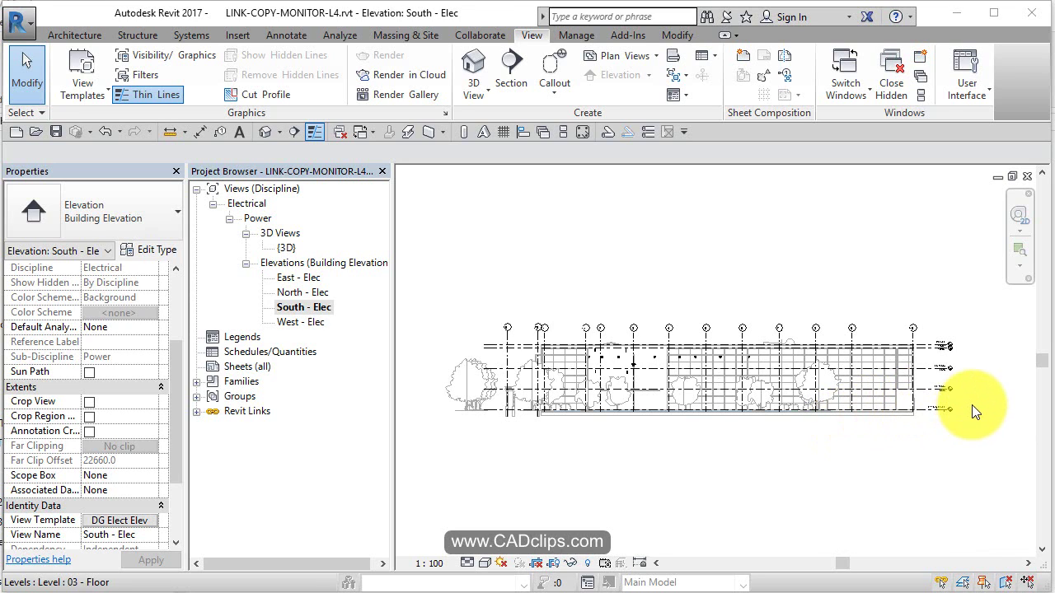
Bring the levels into view, start a new floor plan, and select 01 - Entry Level through 03 - Floor
scroll(971, 405, "up", 2)
scroll(967, 396, "up", 1)
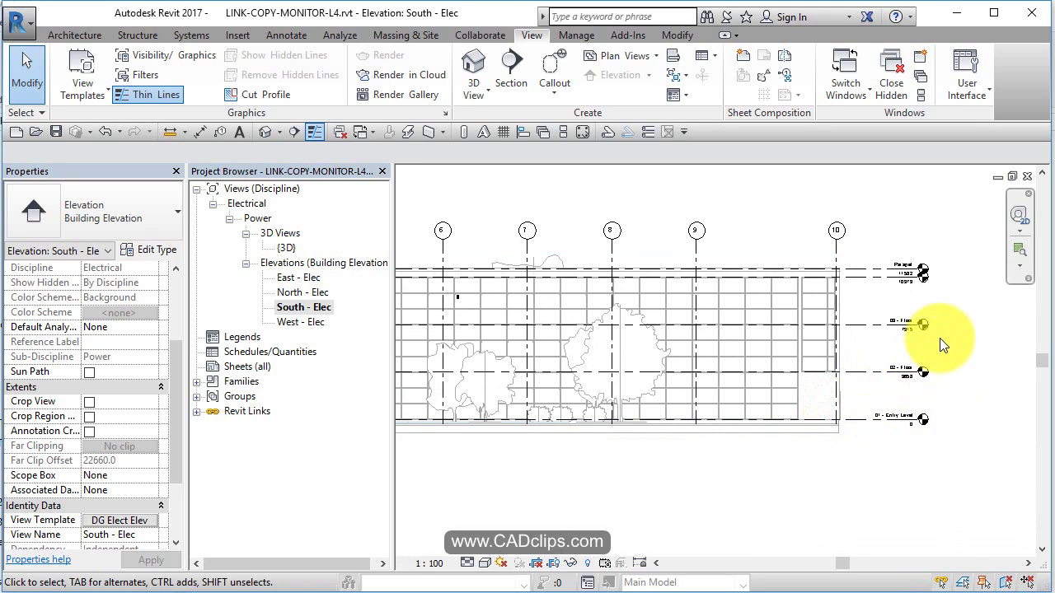
scroll(948, 329, "up", 1)
middle_click_drag(951, 325, 824, 330)
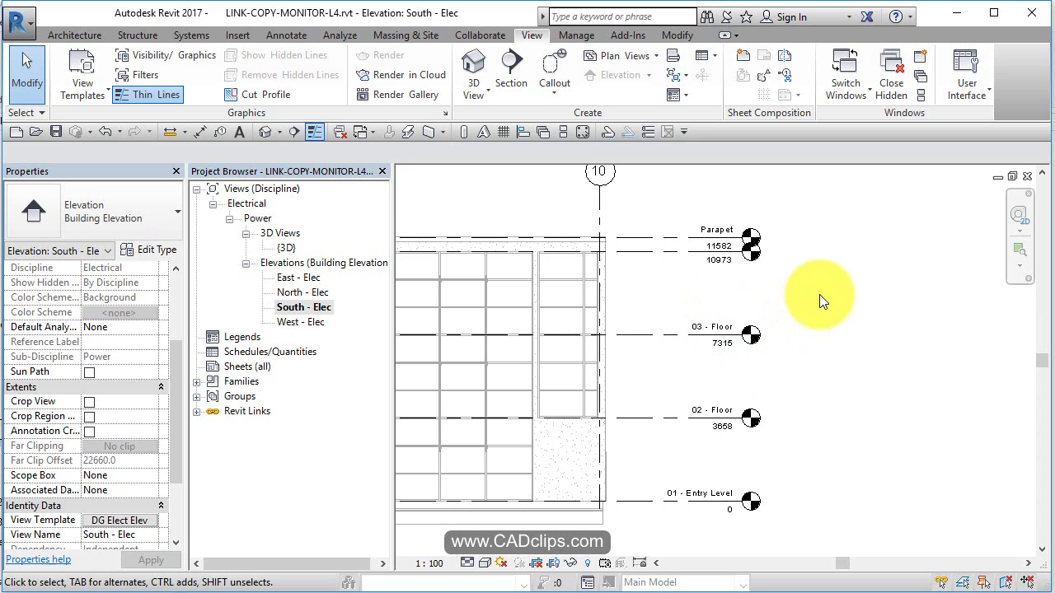
scroll(820, 294, "down", 2)
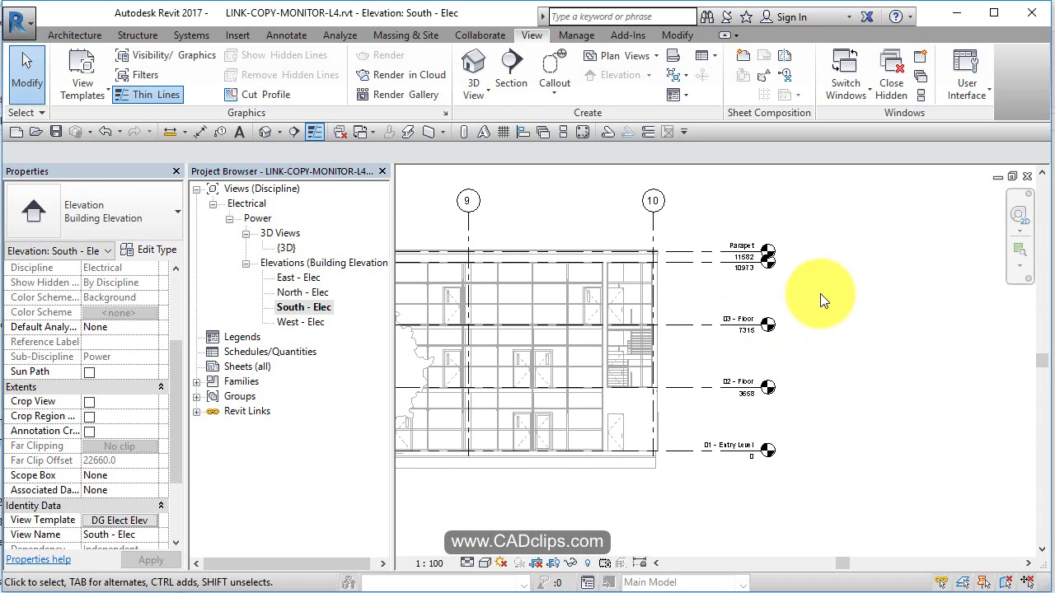
middle_click_drag(820, 293, 917, 304)
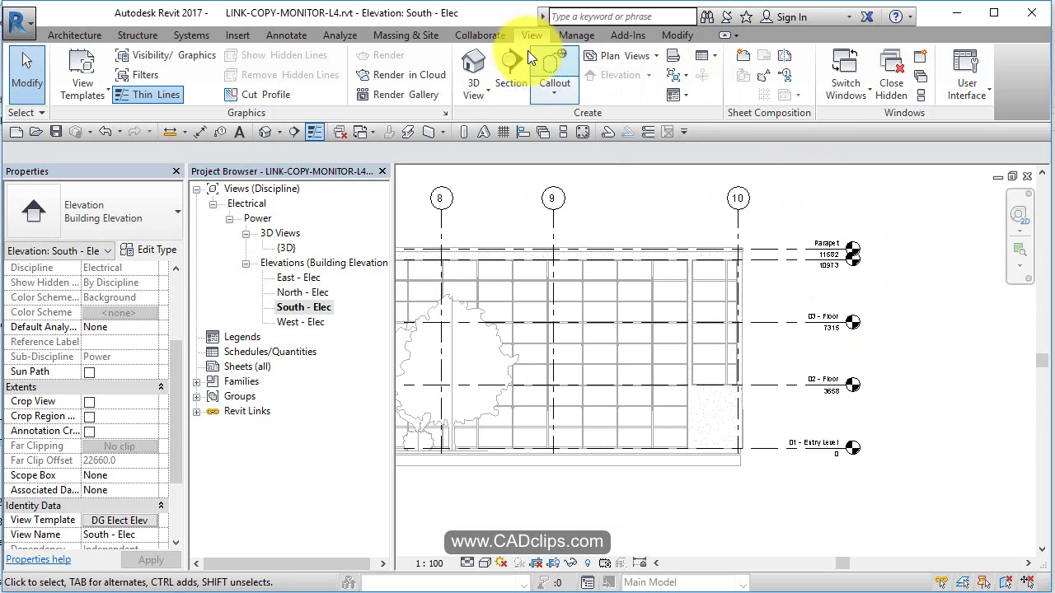
left_click(644, 52)
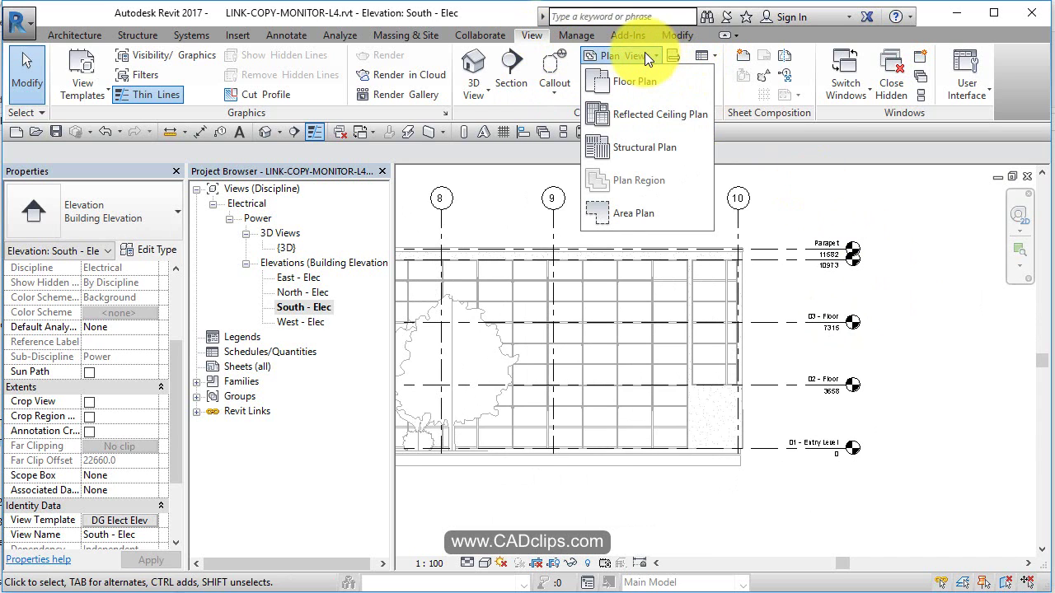
left_click(632, 79)
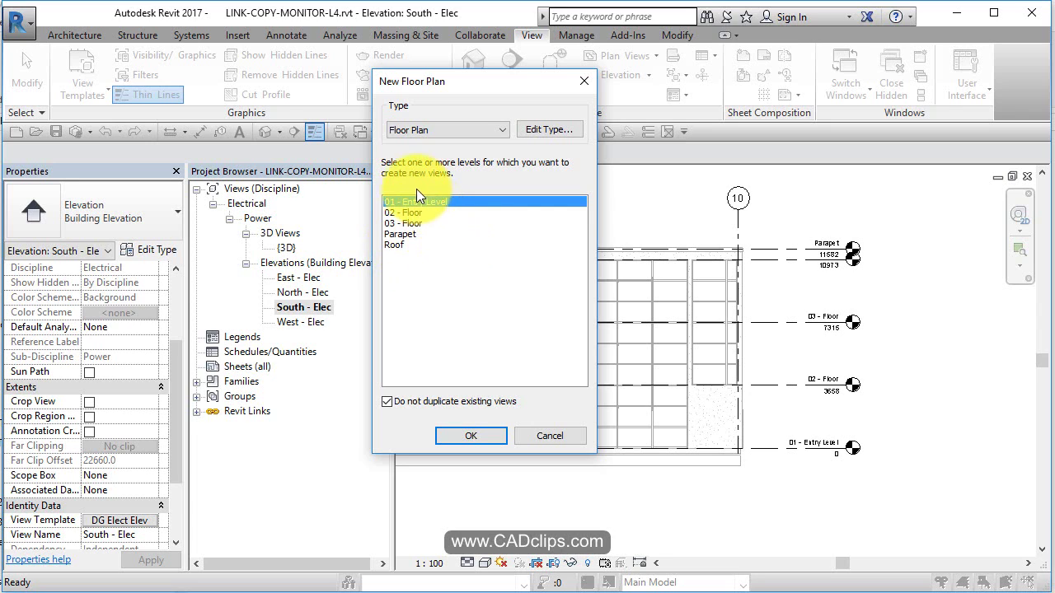
left_click(417, 222, "shift")
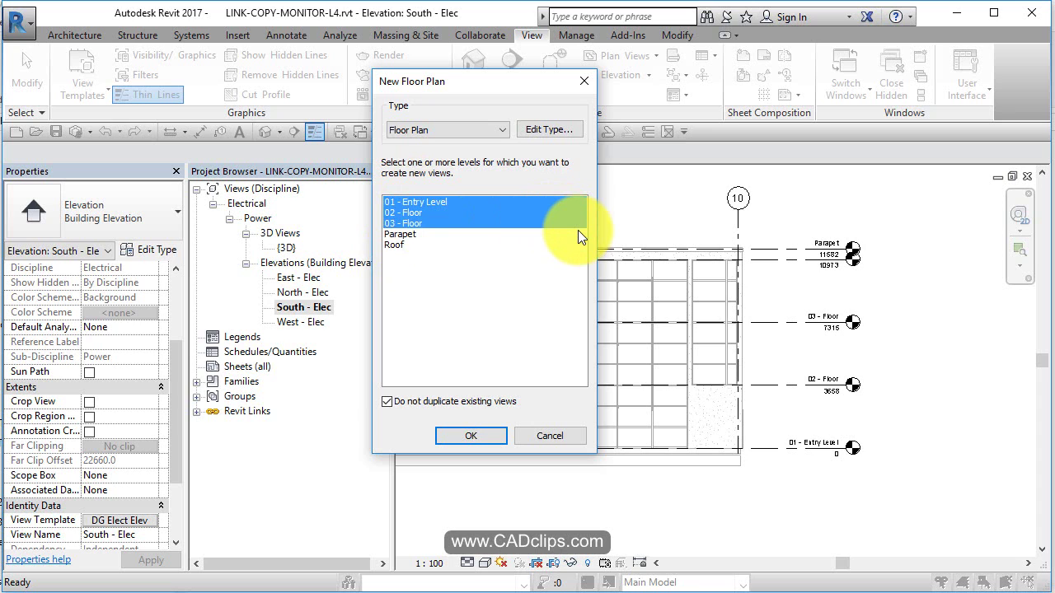
left_click(542, 130)
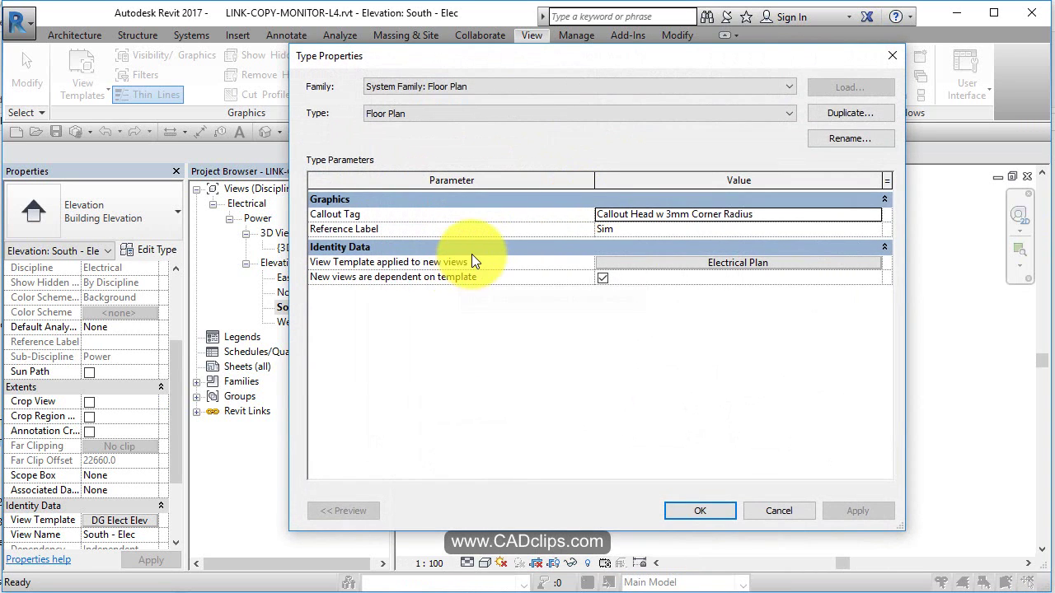
left_click(715, 263)
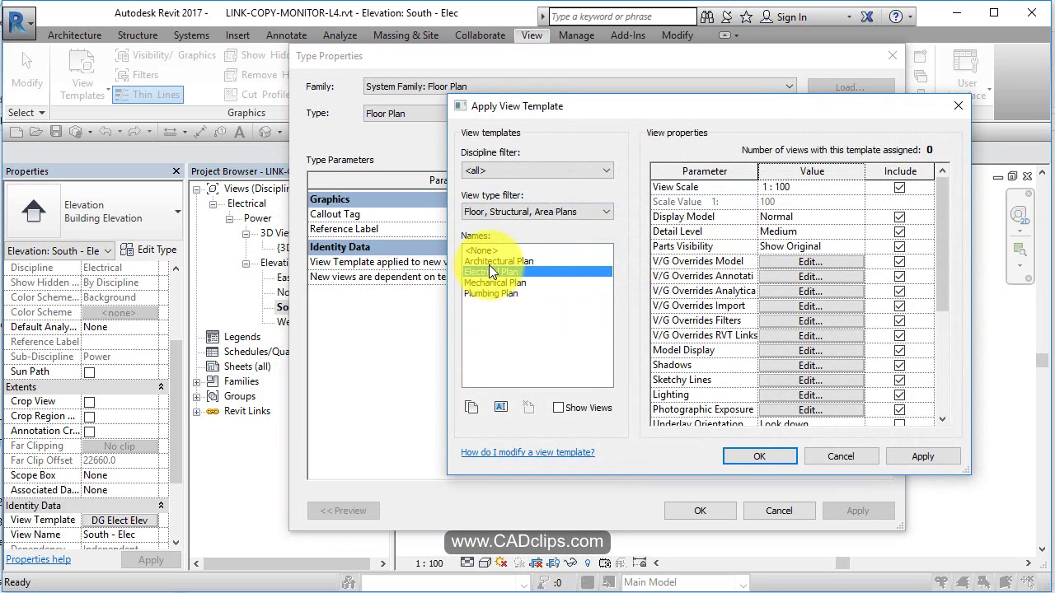
left_click(834, 458)
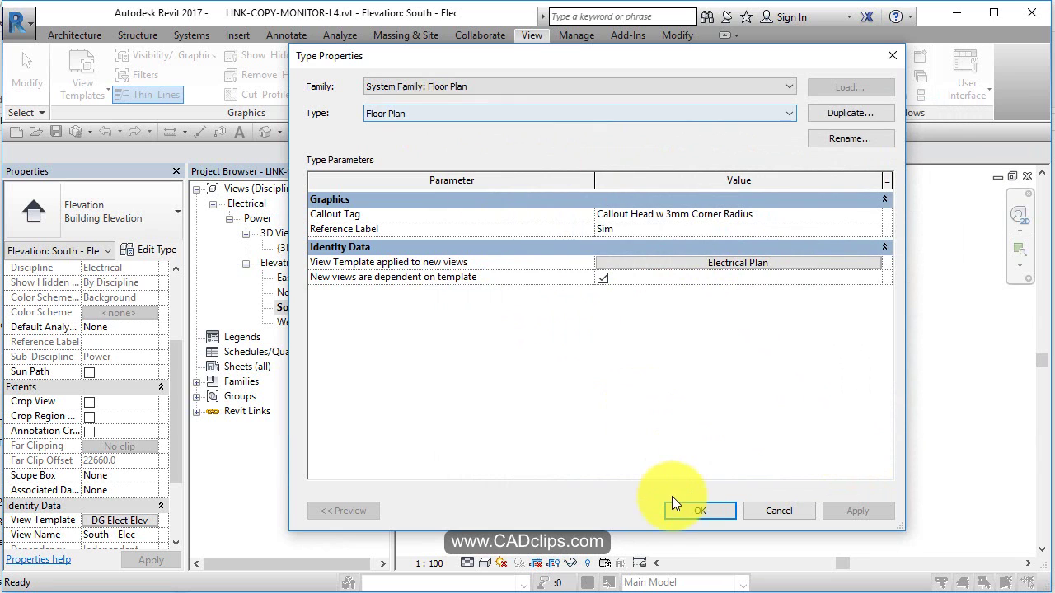
left_click(698, 507)
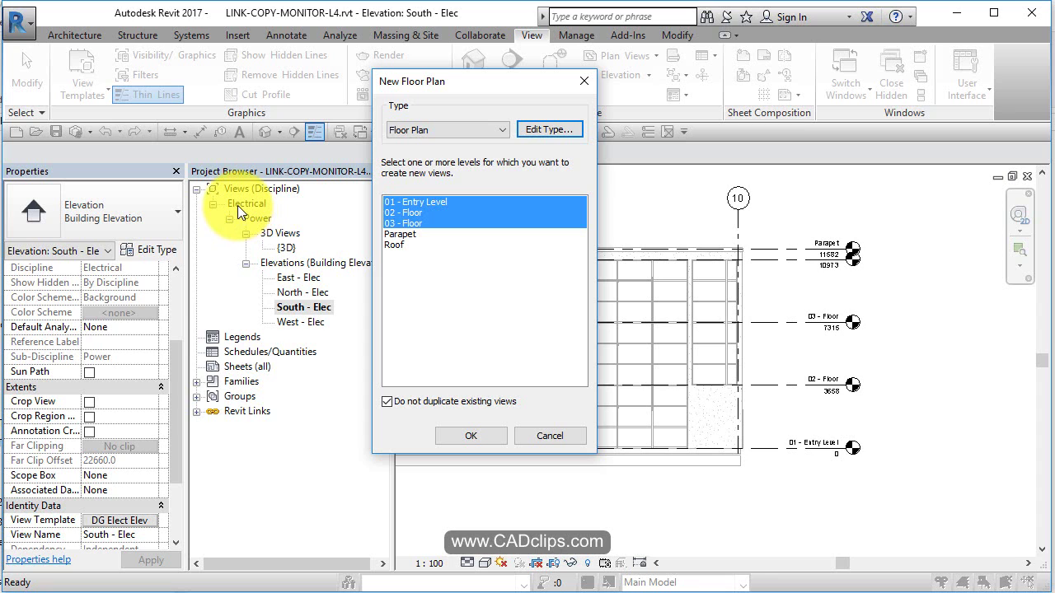
left_click(558, 129)
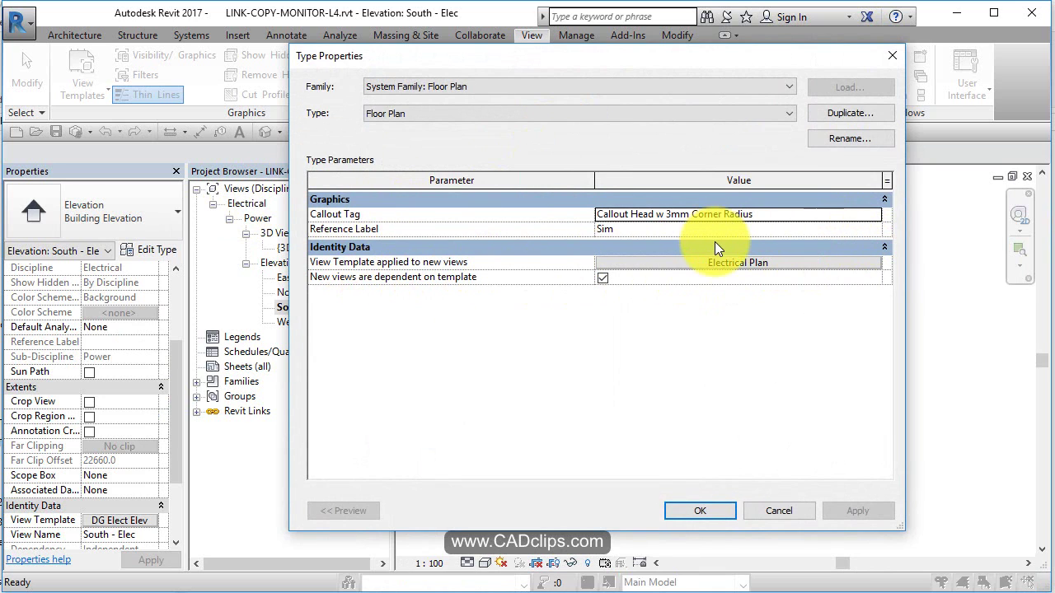
left_click(767, 505)
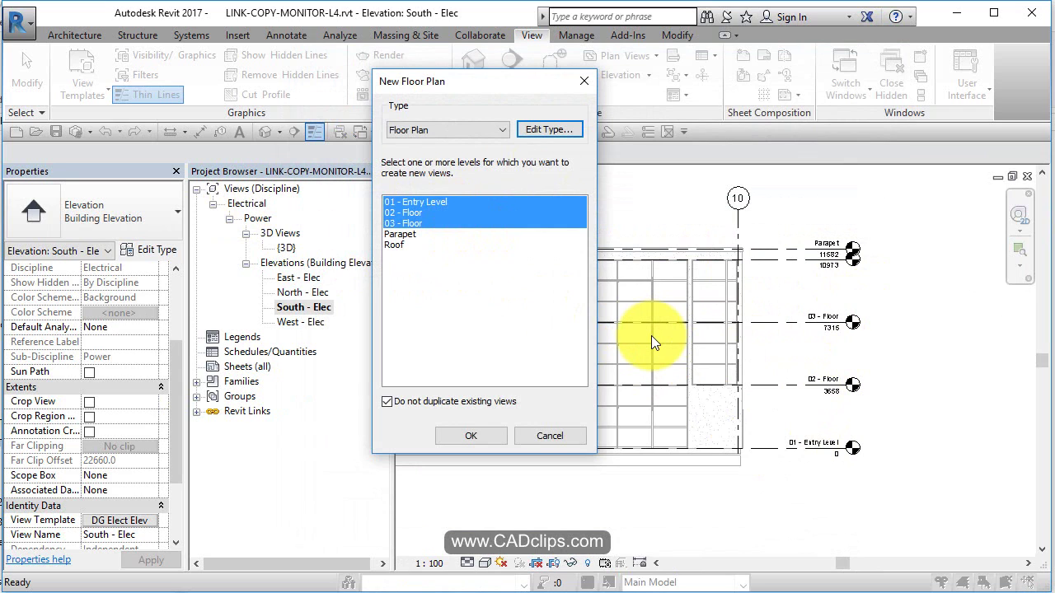
Create the three power floor plans and open 01 - Entry Level from the Floor Plans group
left_click(482, 441)
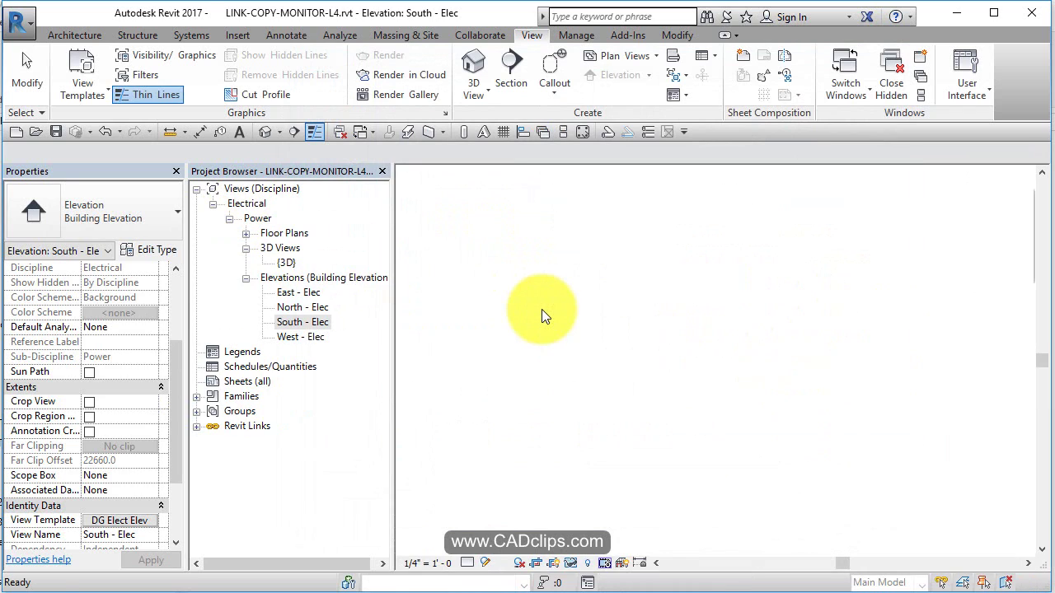
left_click(246, 232)
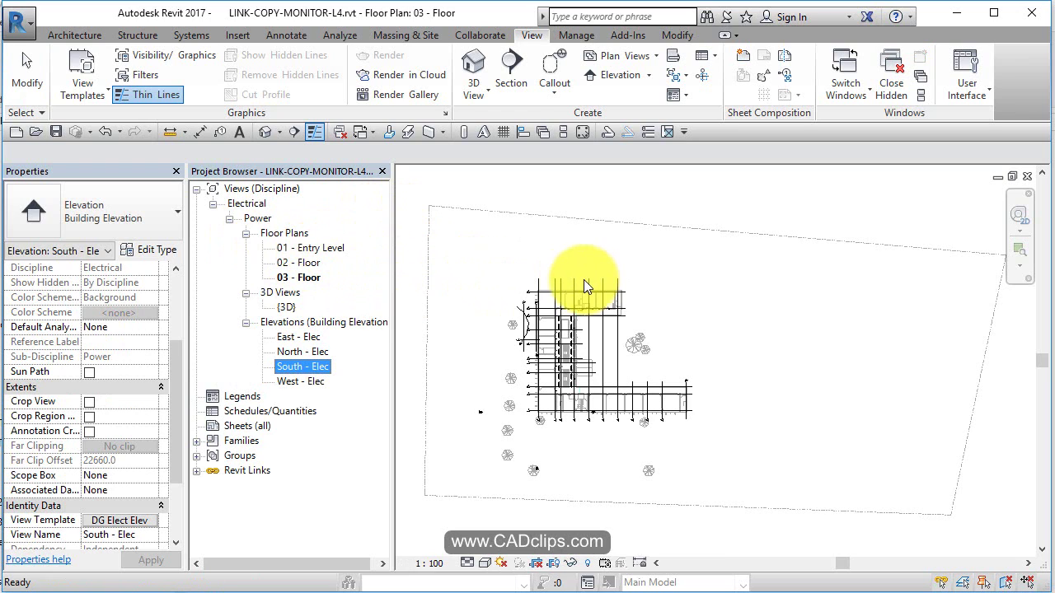
left_click(330, 249)
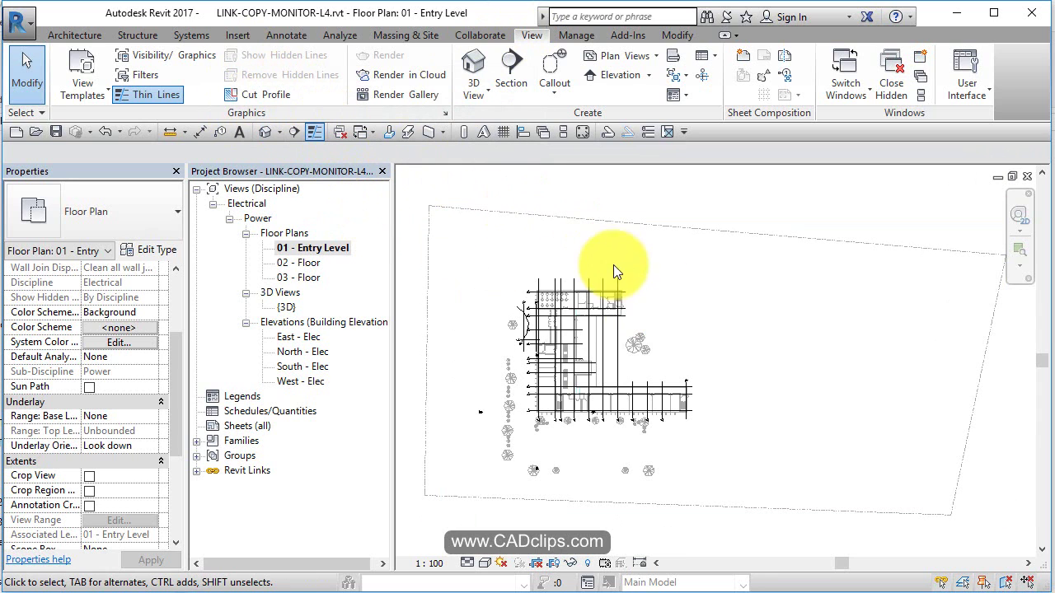
scroll(626, 342, "up", 4)
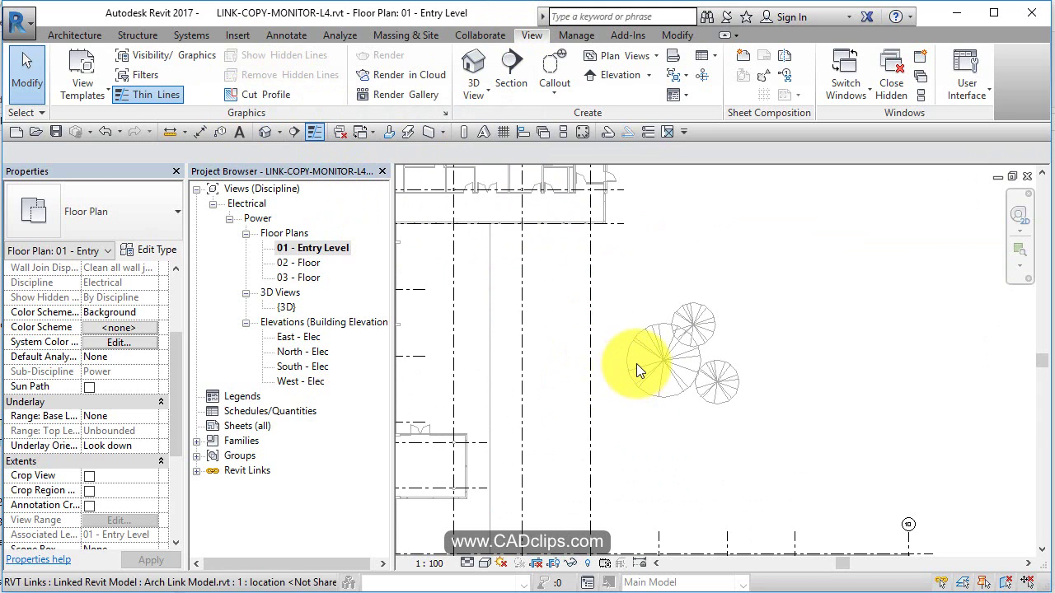
middle_click_drag(661, 384, 528, 474)
scroll(590, 431, "up", 4)
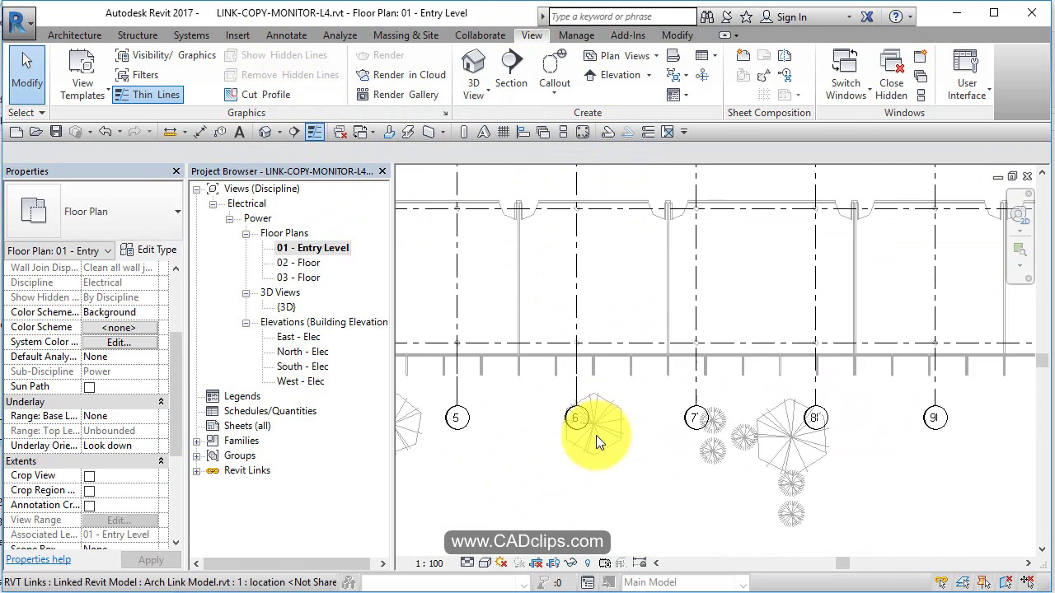
scroll(633, 431, "down", 3)
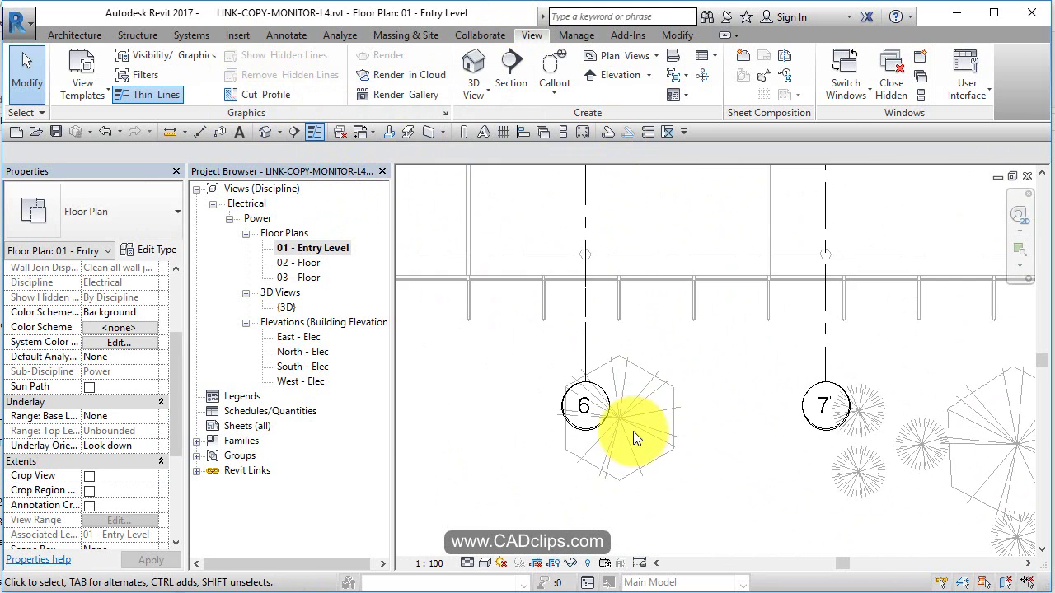
scroll(633, 431, "down", 5)
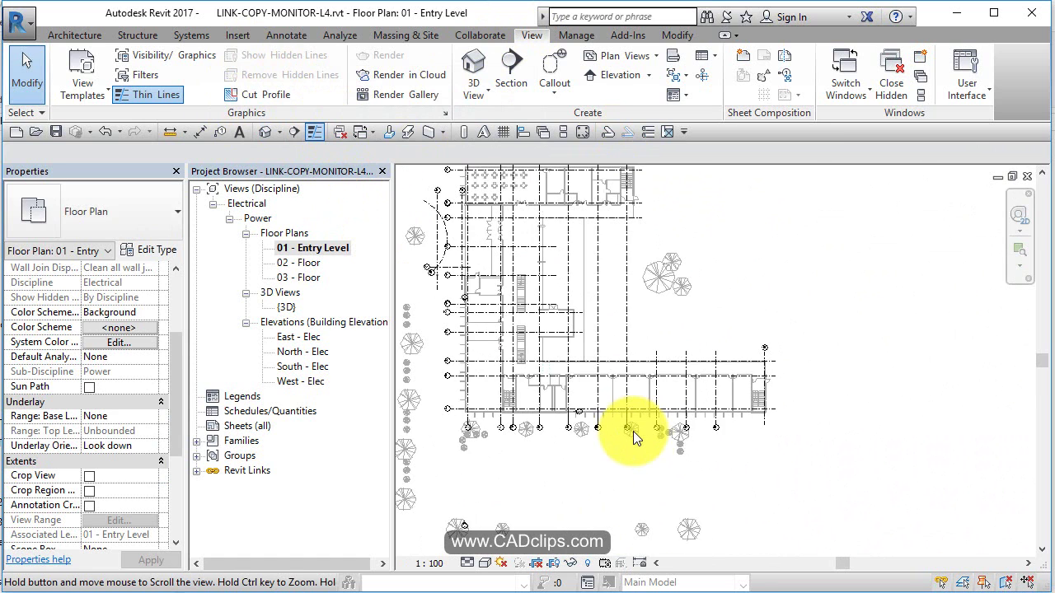
middle_click_drag(683, 495, 704, 494)
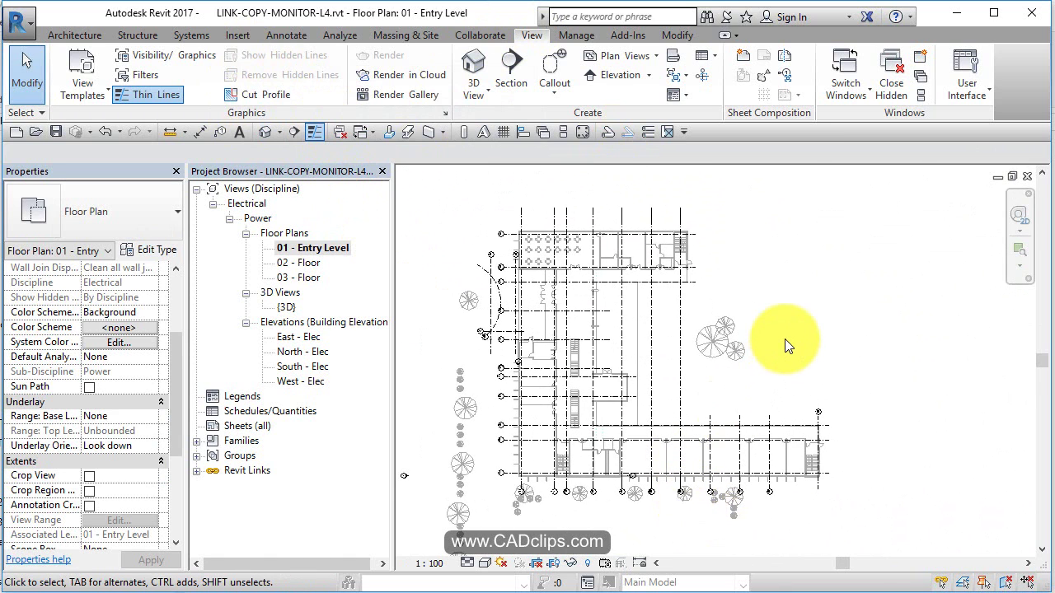
key("v")
key("g")
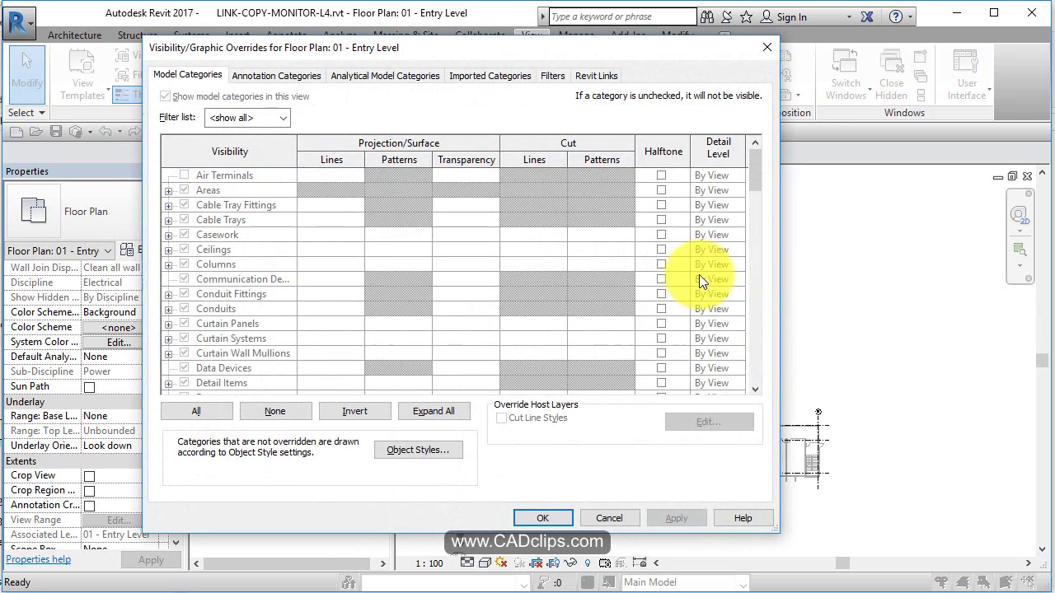
left_click(597, 77)
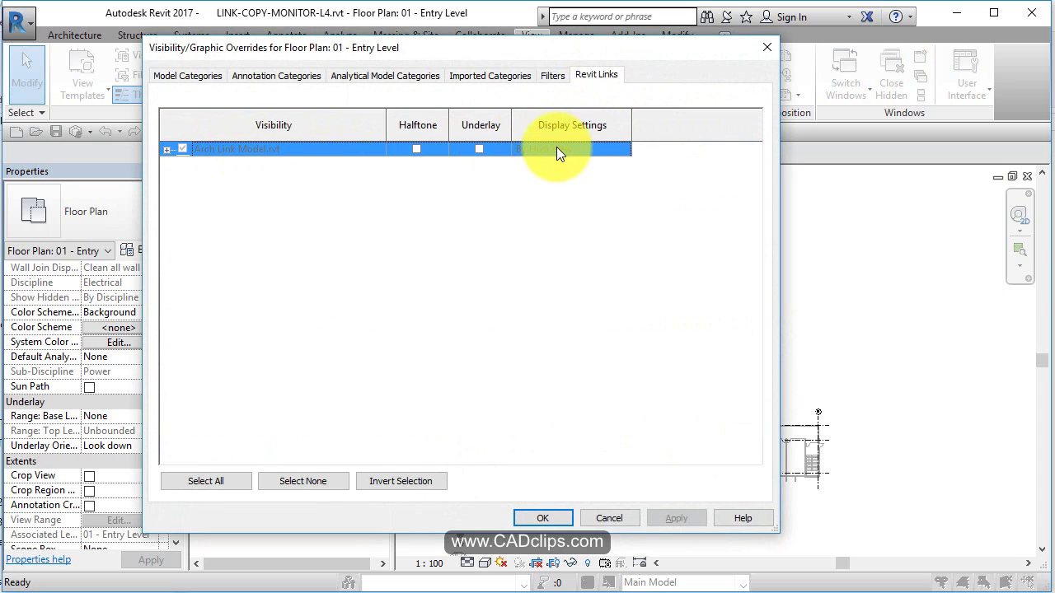
key("Return")
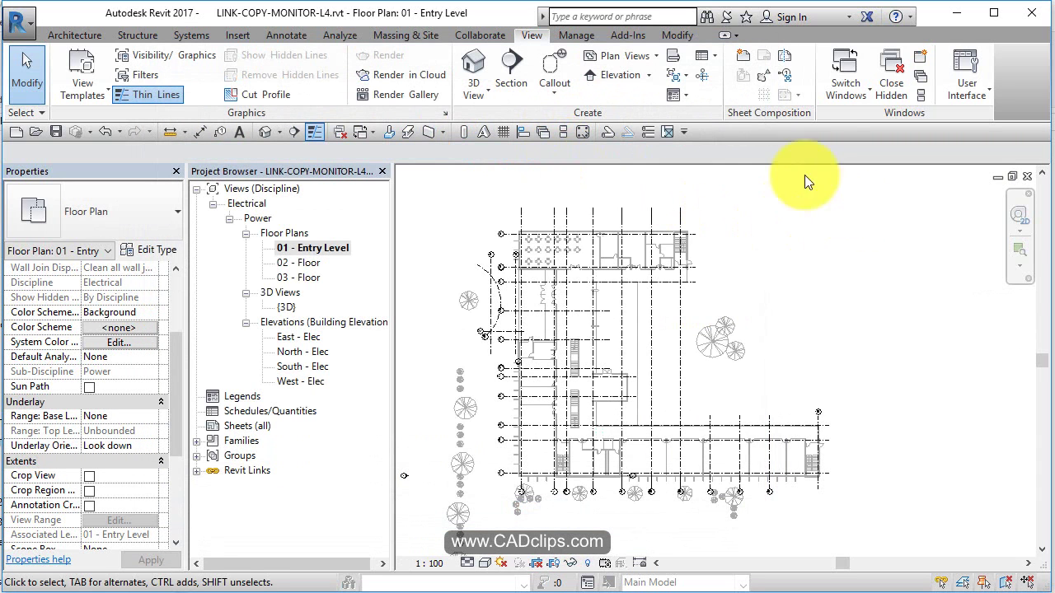
In the Electrical Plan view template, open display settings for the Arch Link Model.rvt link
left_click(89, 92)
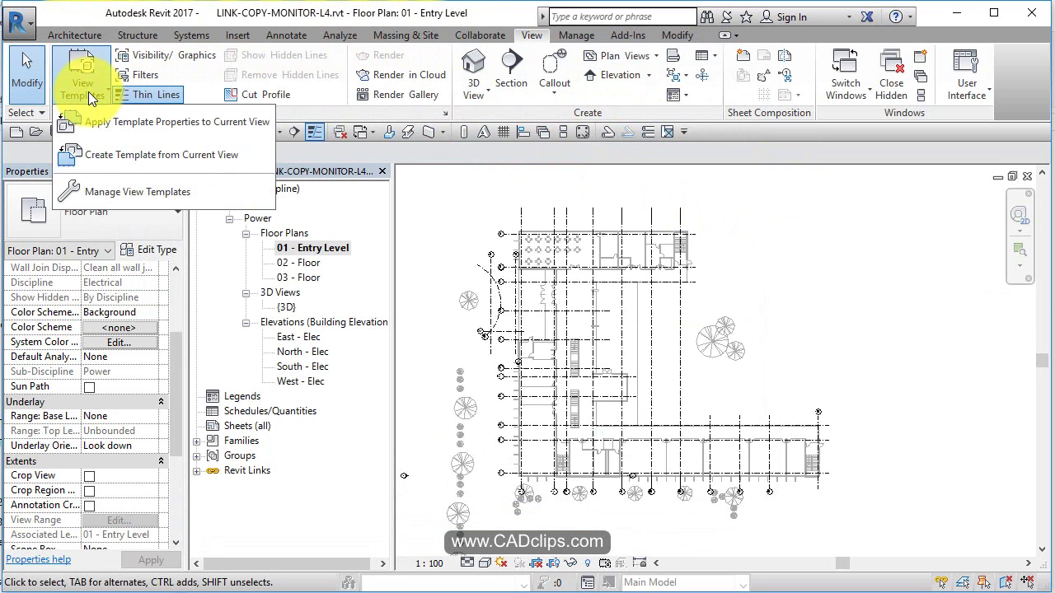
left_click(109, 191)
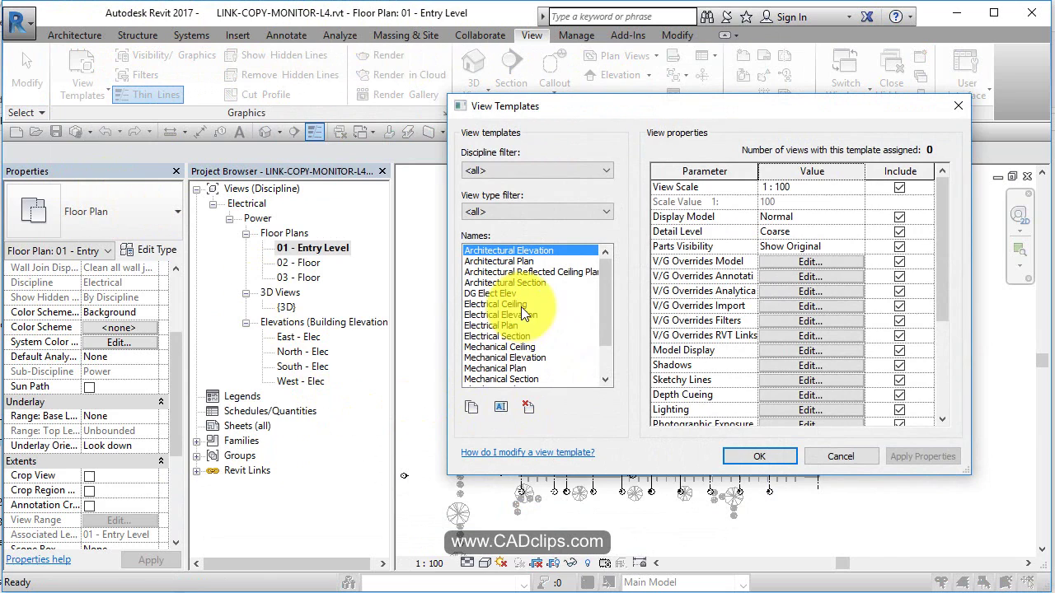
left_click(517, 326)
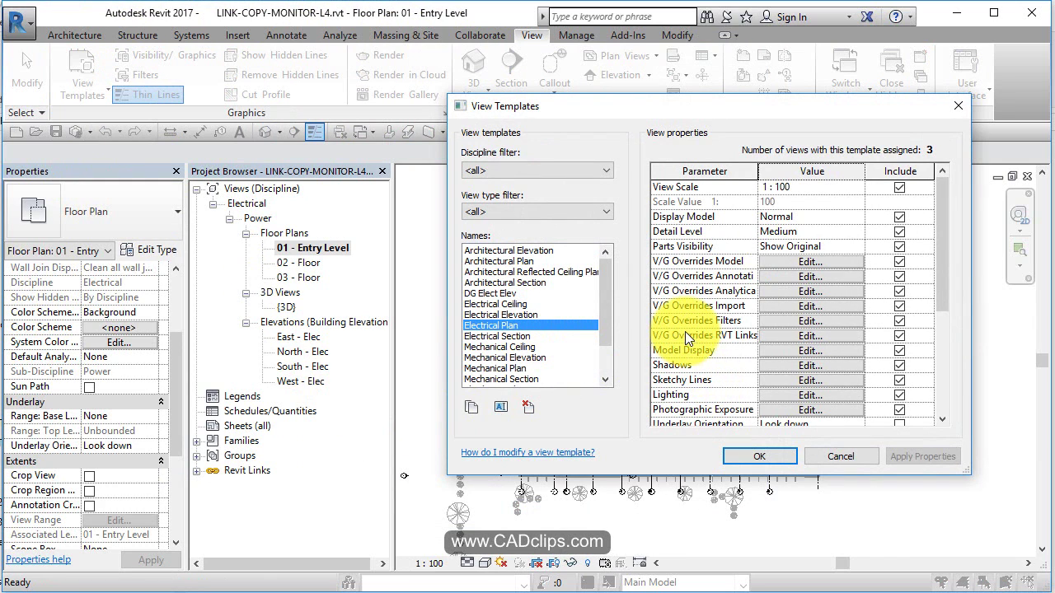
left_click(799, 335)
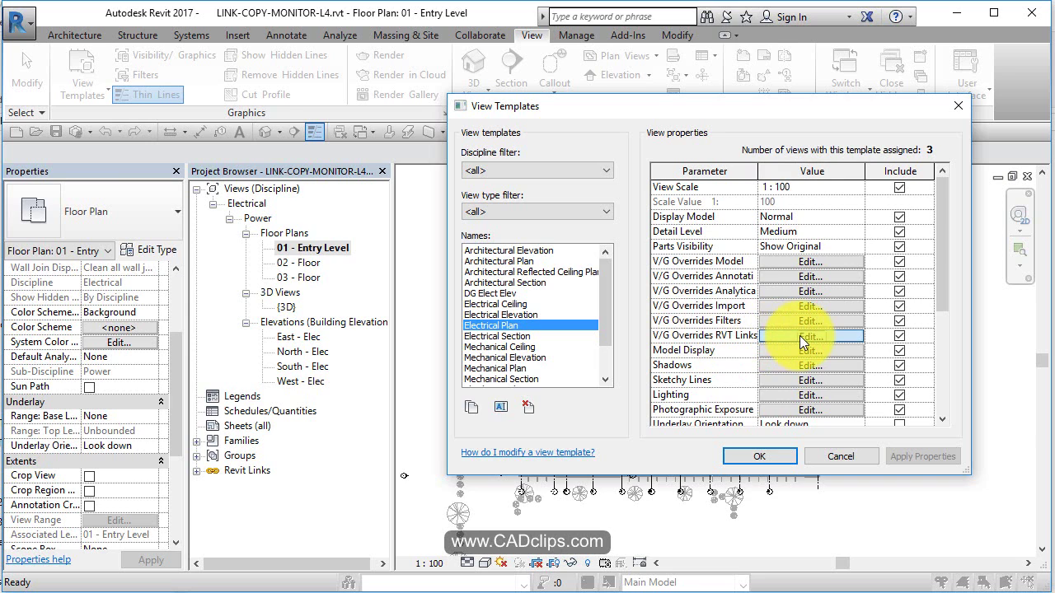
left_click(563, 147)
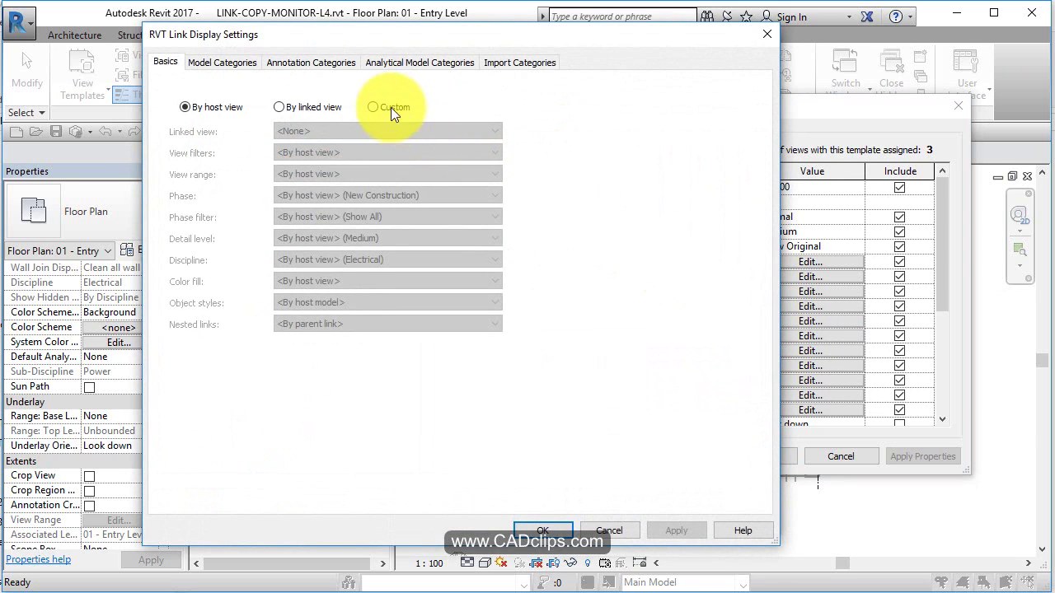
Switch the link's display and its annotation categories to Custom
left_click(378, 108)
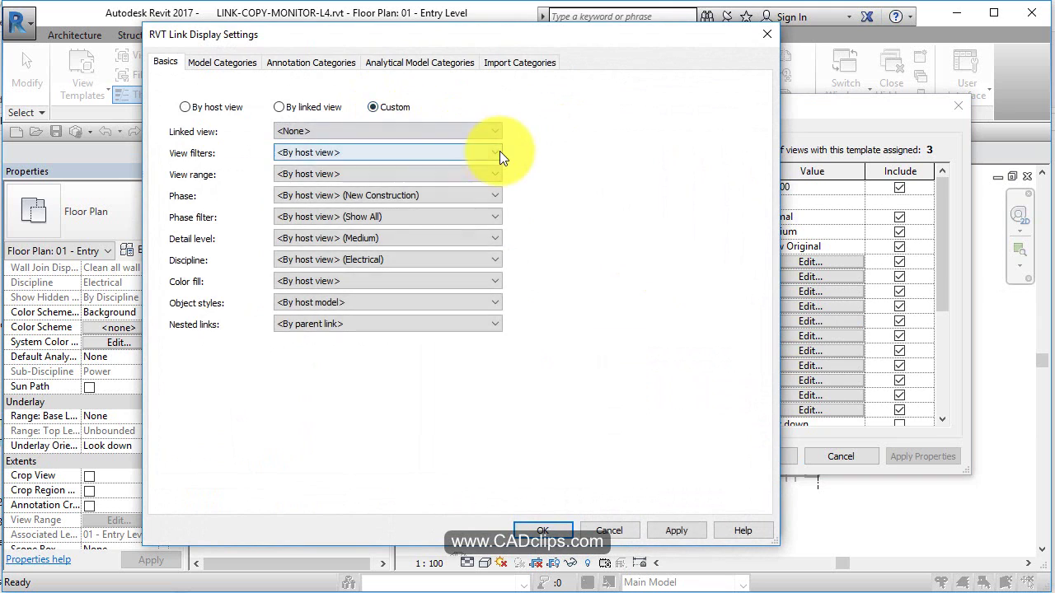
left_click(318, 63)
left_click(276, 231)
left_click(397, 88)
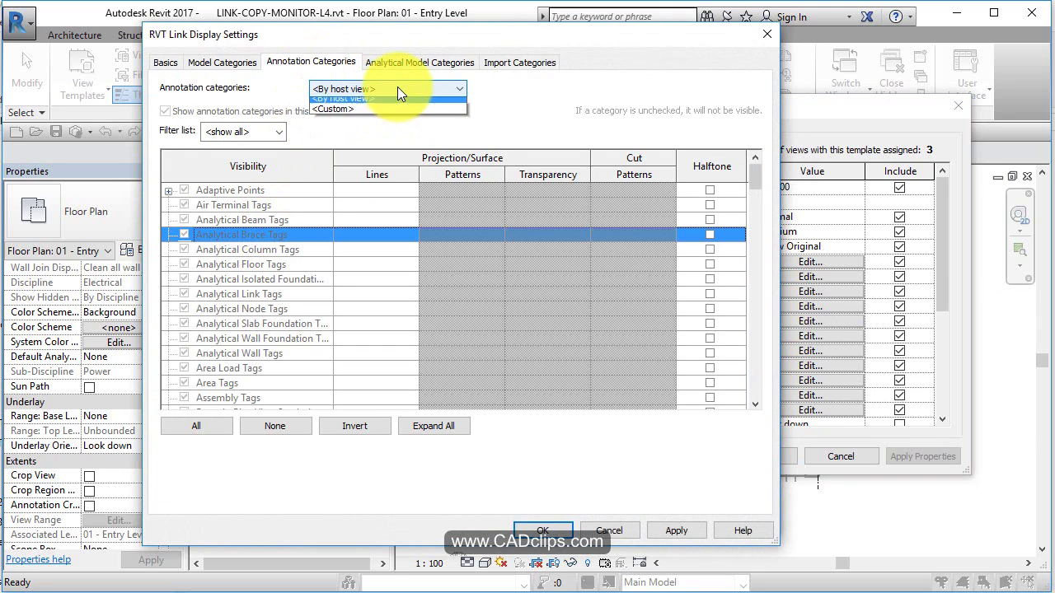
left_click(375, 114)
left_click(259, 277)
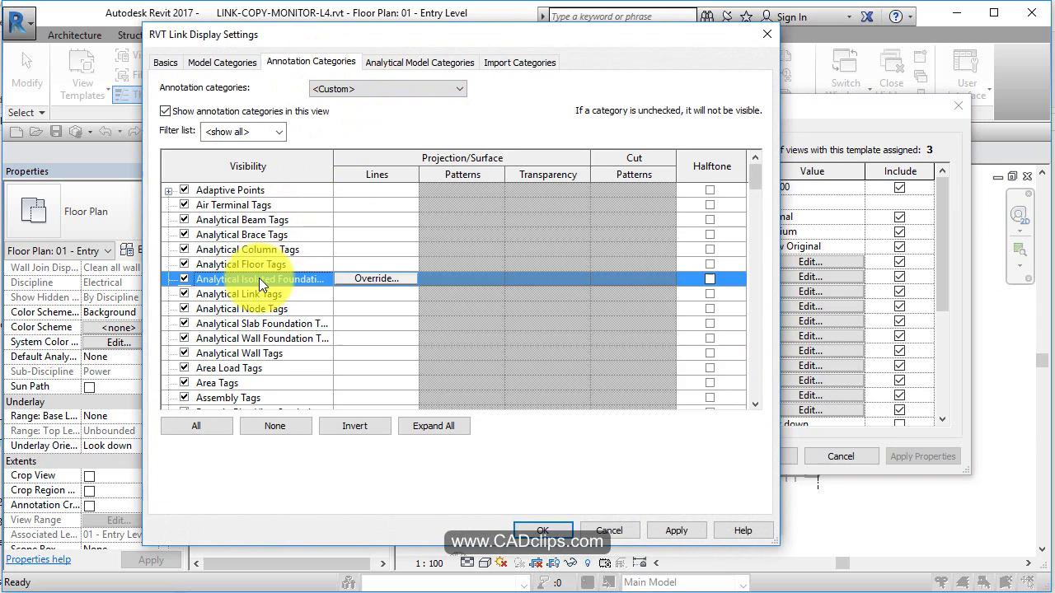
Uncheck the linked Grids and Levels categories and confirm both dialogs
key("g")
scroll(257, 297, "down", 2)
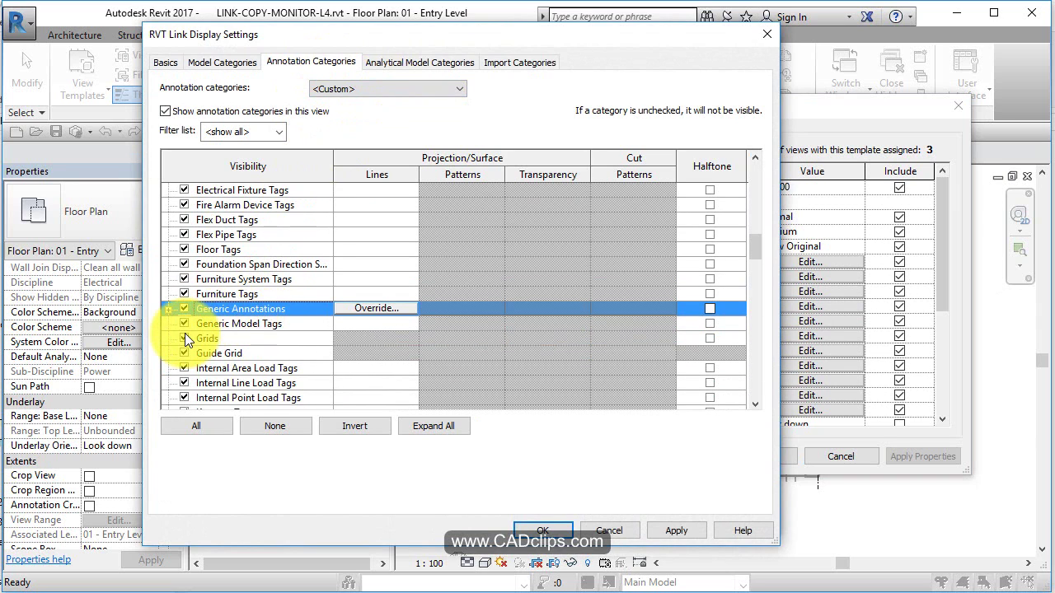
left_click(184, 337)
key("l")
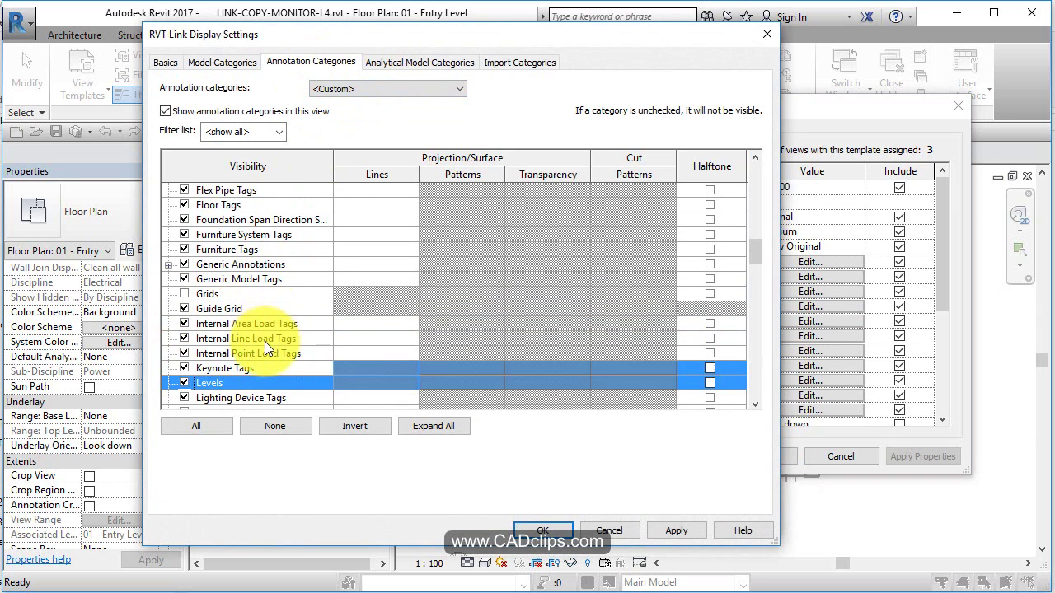
scroll(265, 341, "down", 1)
left_click(184, 338)
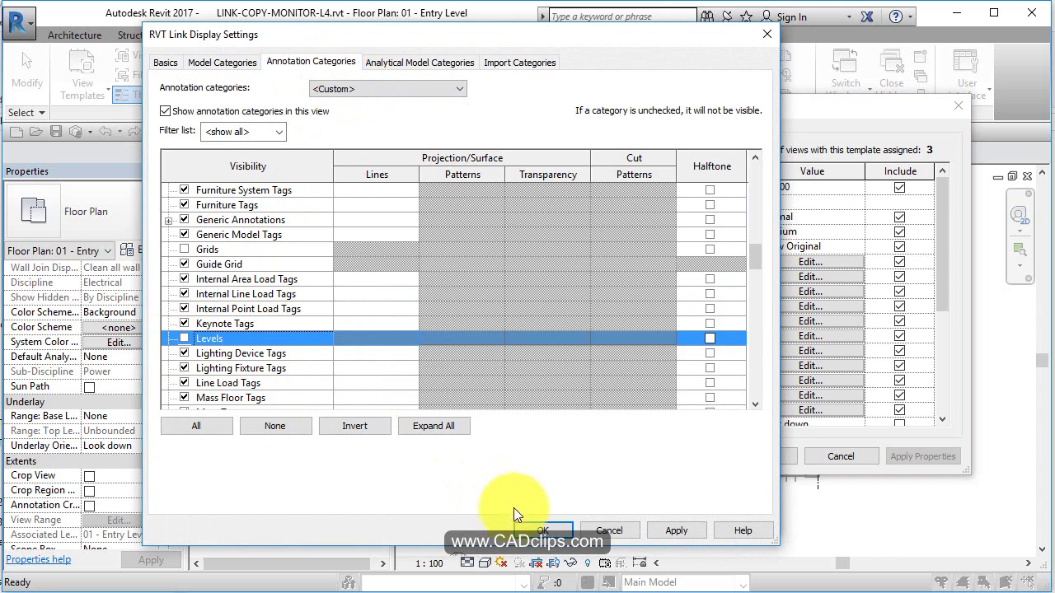
left_click(547, 531)
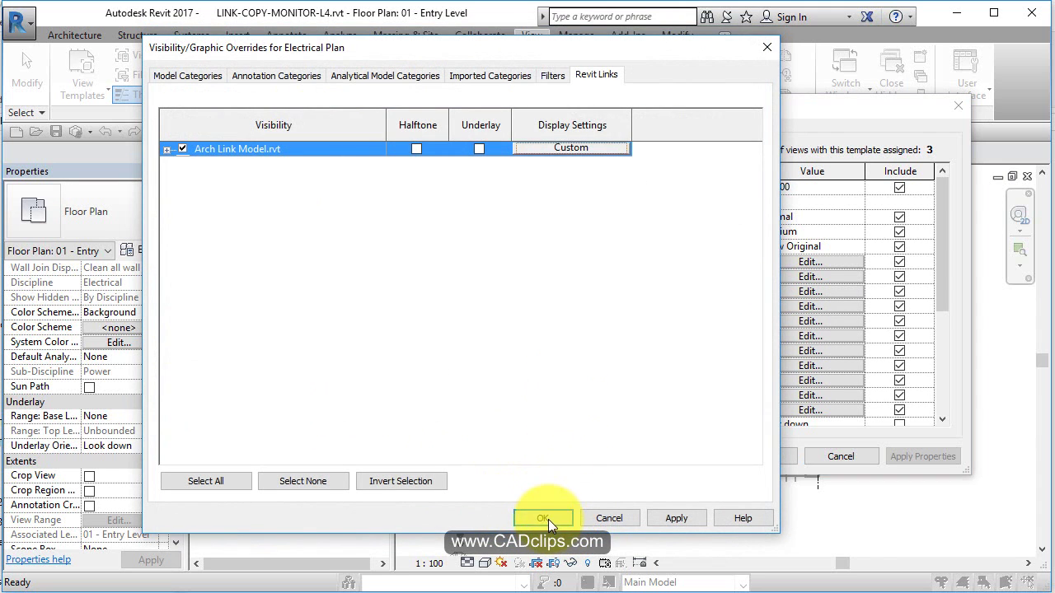
left_click(544, 518)
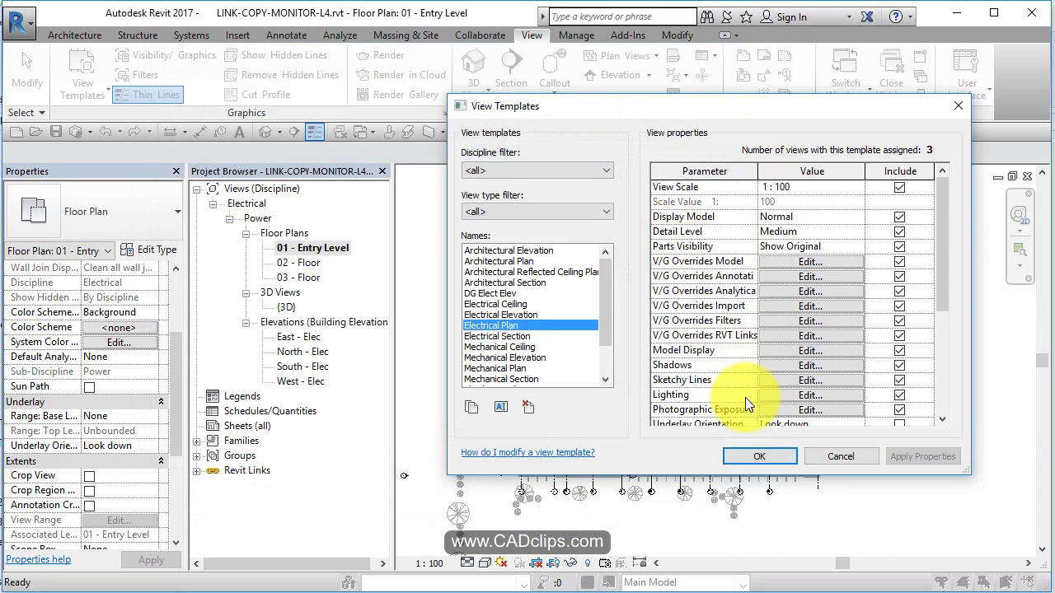
Save the view template changes and zoom around the plan to check the grids
left_click(768, 452)
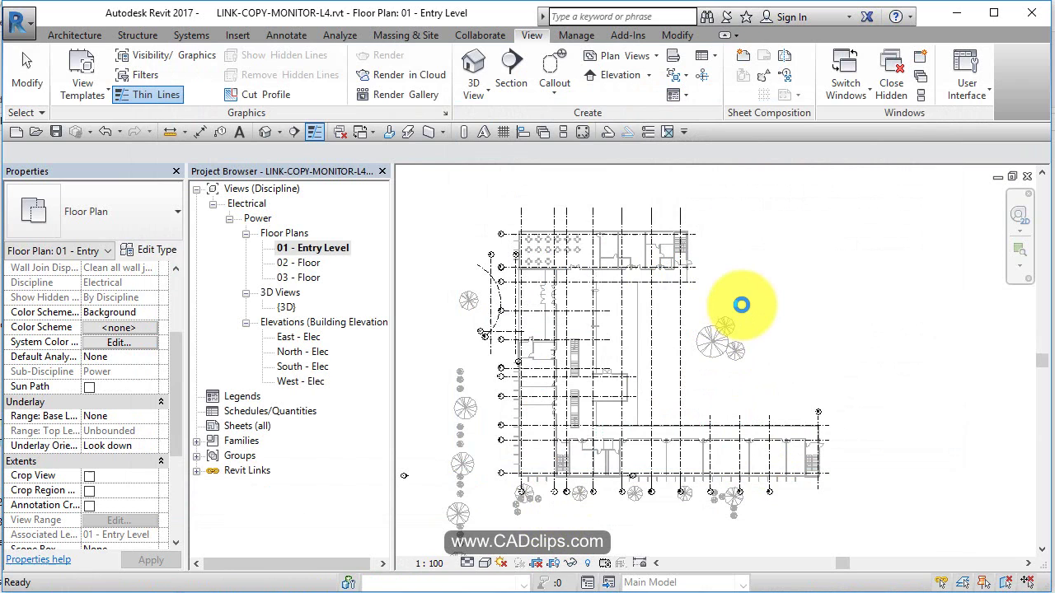
scroll(754, 507, "up", 1)
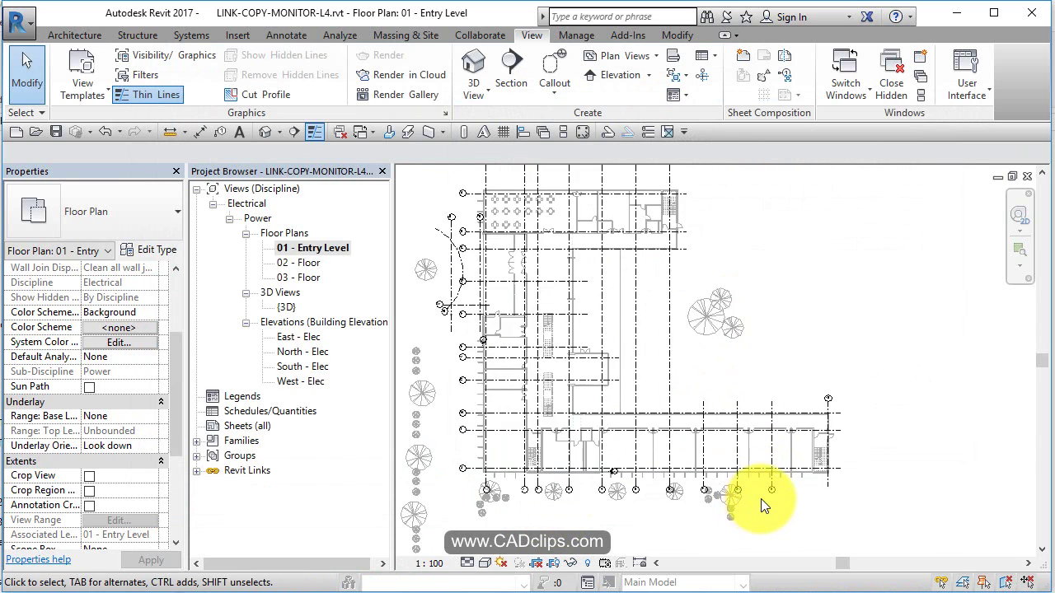
scroll(761, 499, "up", 10)
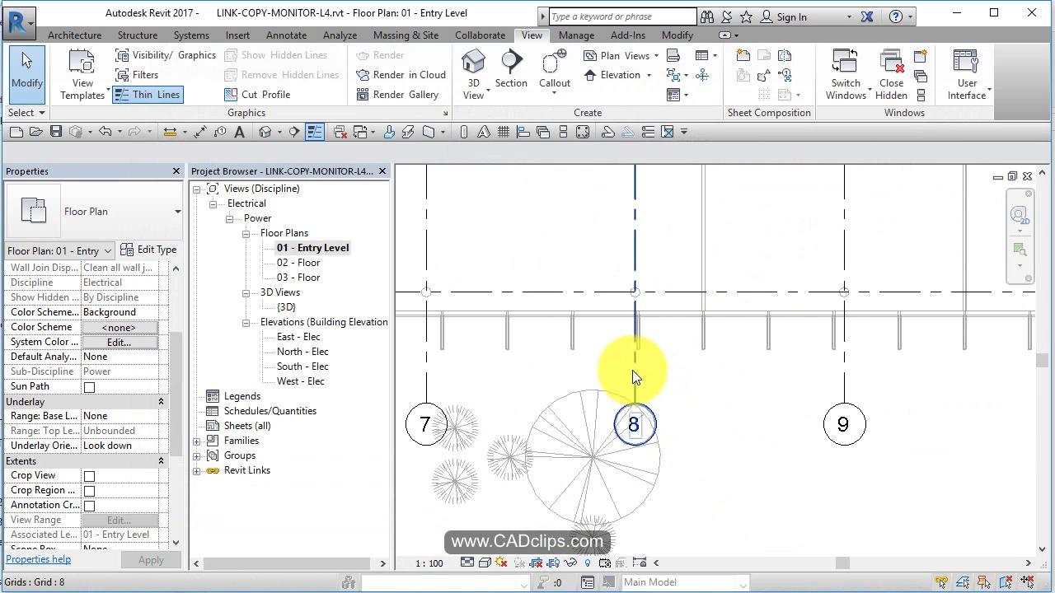
scroll(612, 362, "down", 3)
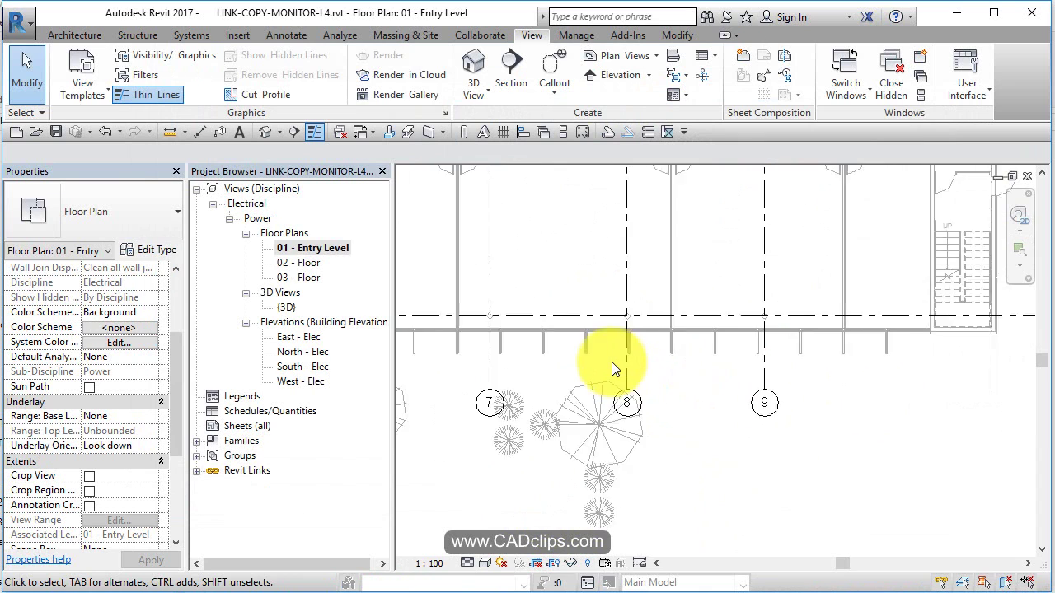
scroll(612, 362, "down", 6)
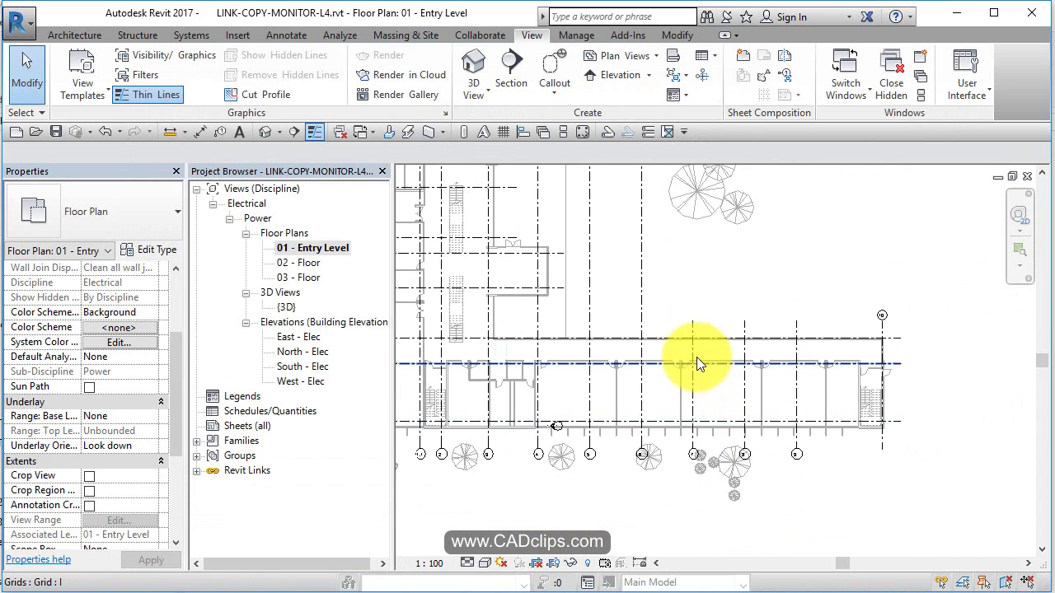
middle_click_drag(696, 357, 732, 445)
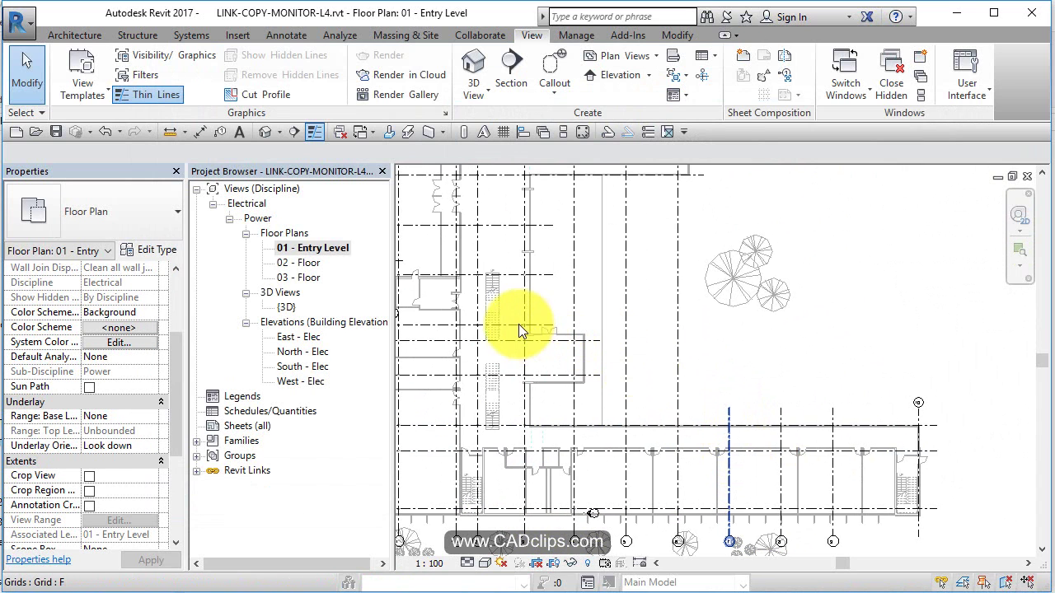
Open the 02 - Floor power plan and zoom to review the building
left_click(312, 262)
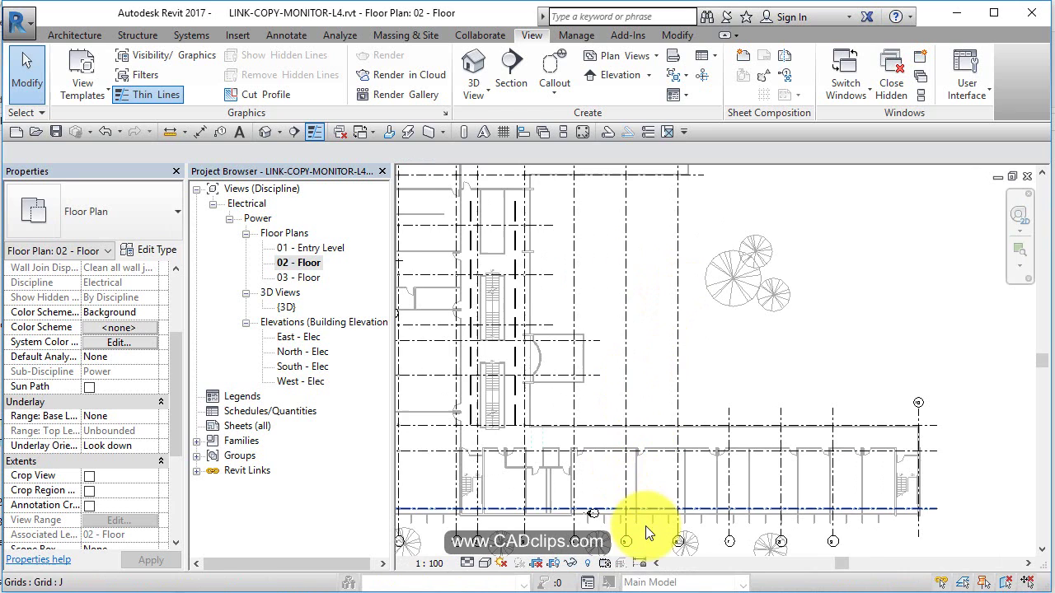
scroll(625, 546, "up", 5)
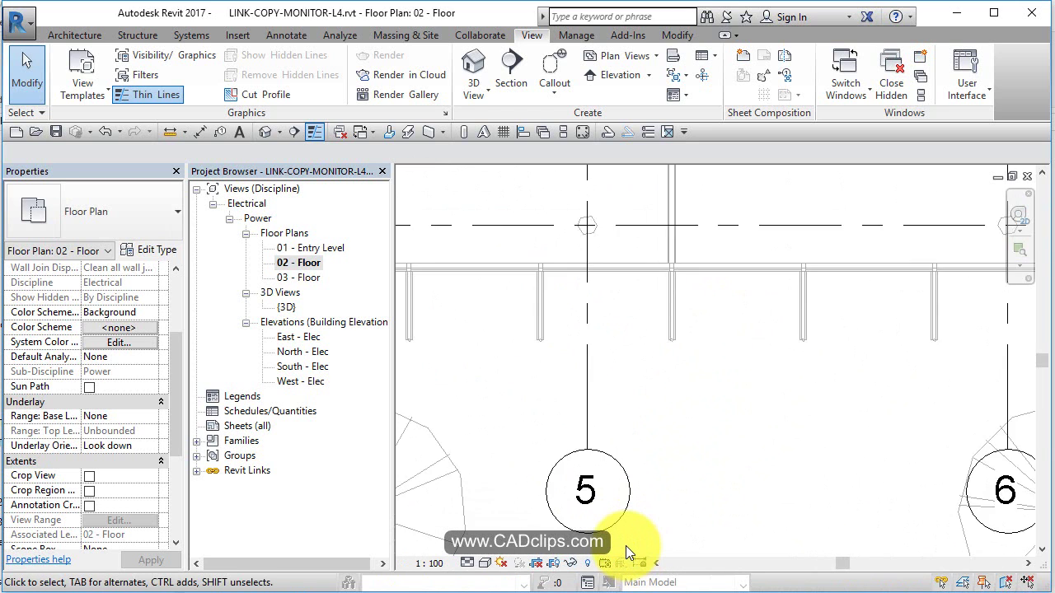
scroll(626, 546, "up", 2)
scroll(625, 546, "down", 8)
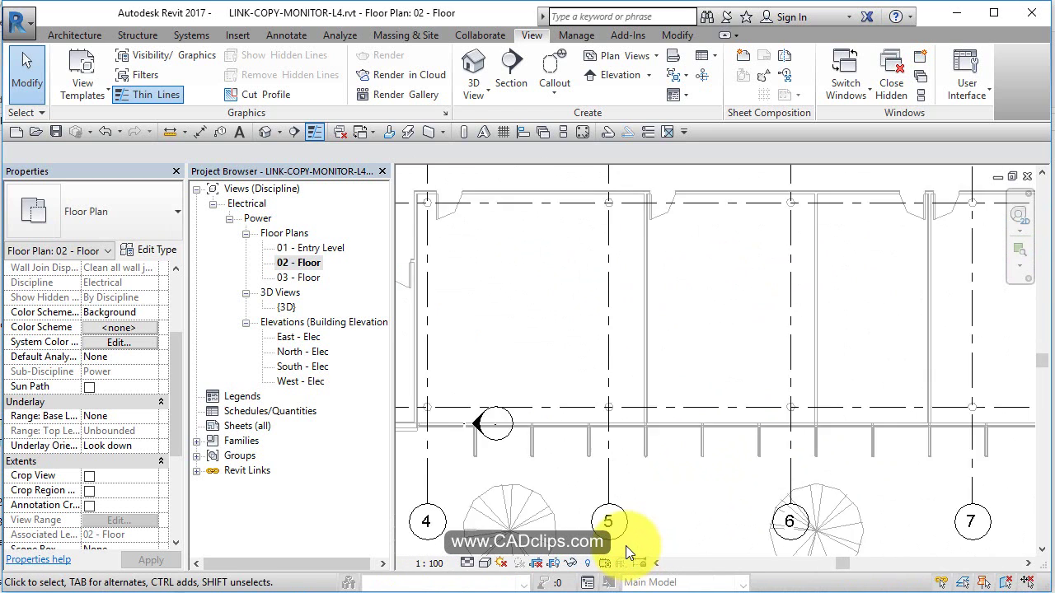
scroll(626, 546, "down", 4)
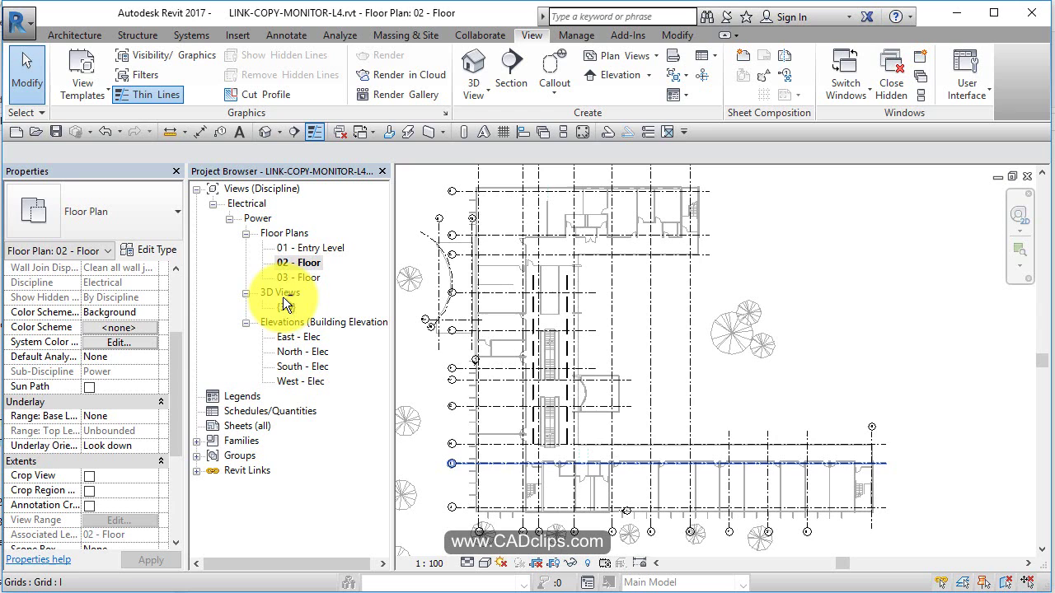
Duplicate the Electrical Plan view template, naming the copy 'Electrical Lighting'
left_click(699, 379)
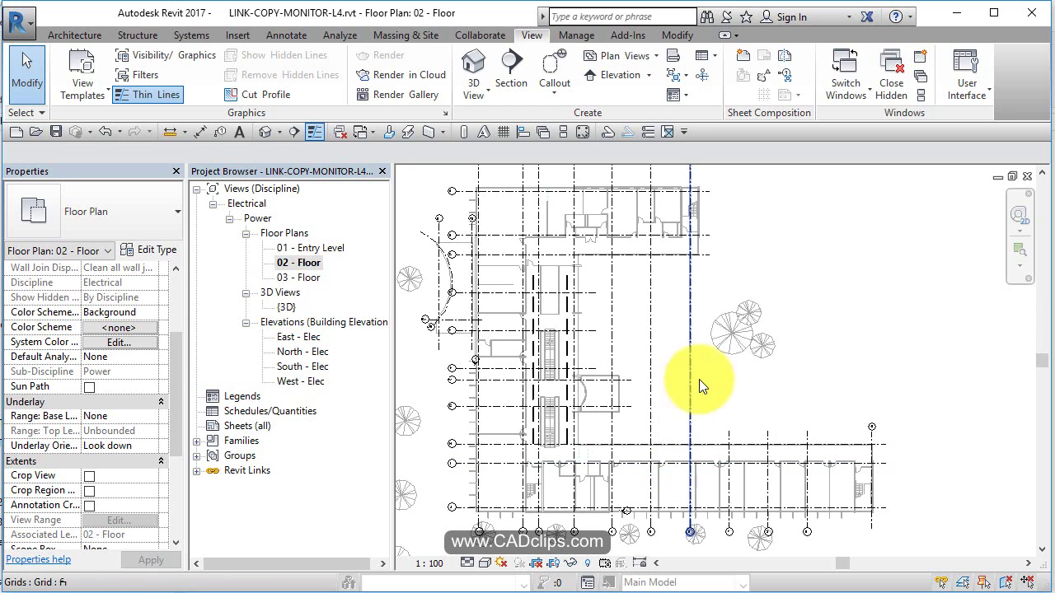
left_click(90, 90)
left_click(108, 186)
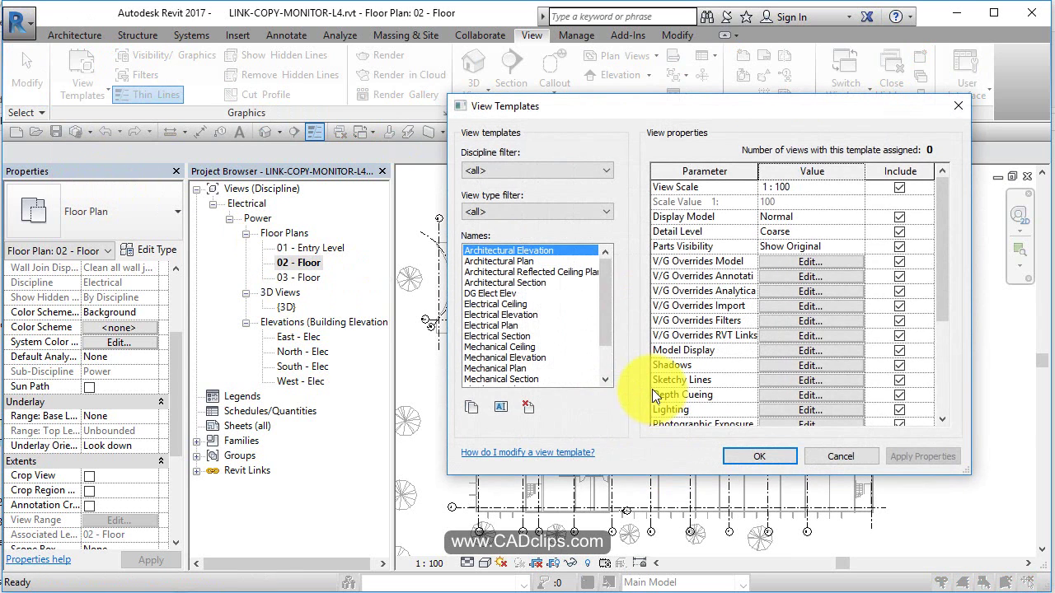
left_click(495, 326)
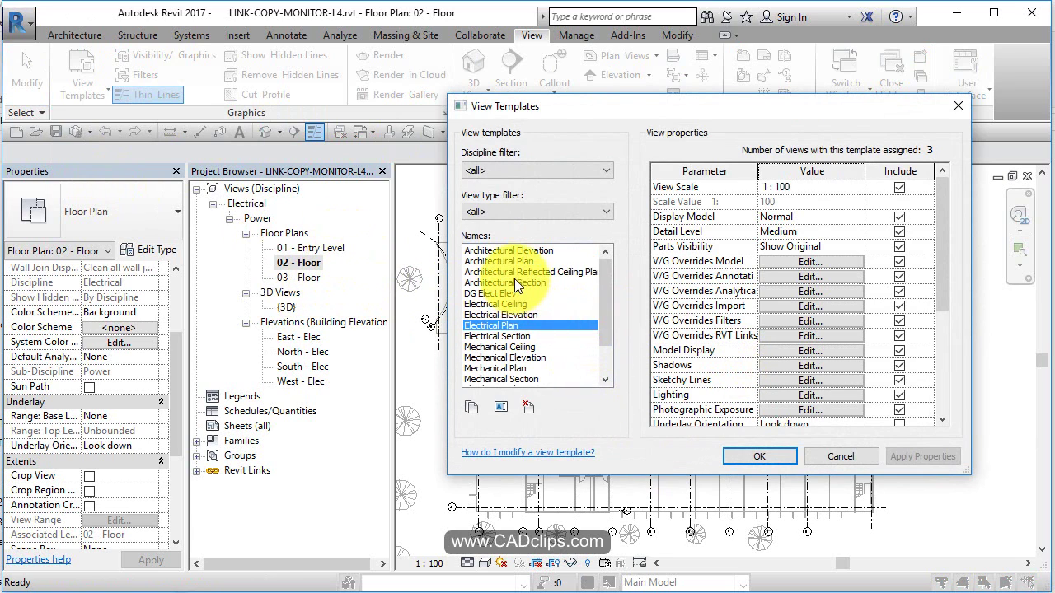
mouse_move(602, 283)
left_mouse_down()
mouse_move(604, 317)
mouse_move(599, 291)
left_mouse_up()
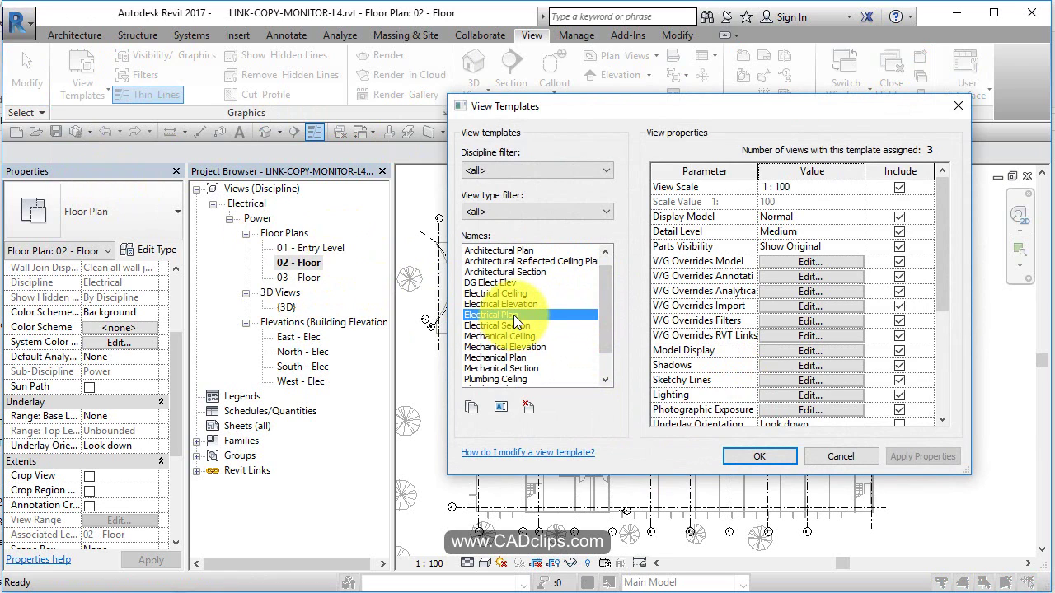
left_click(474, 407)
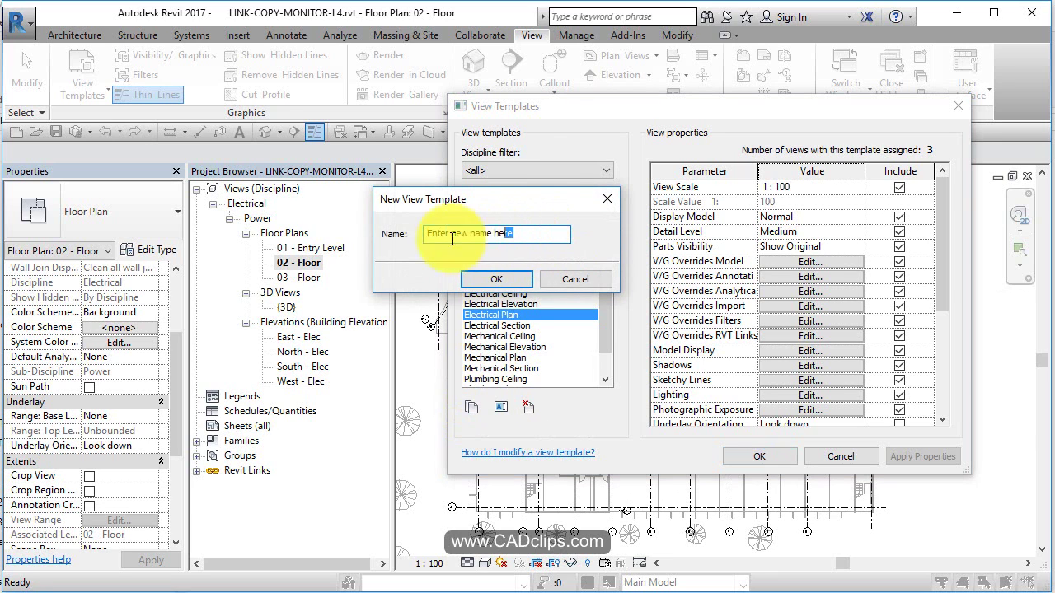
type("Ele")
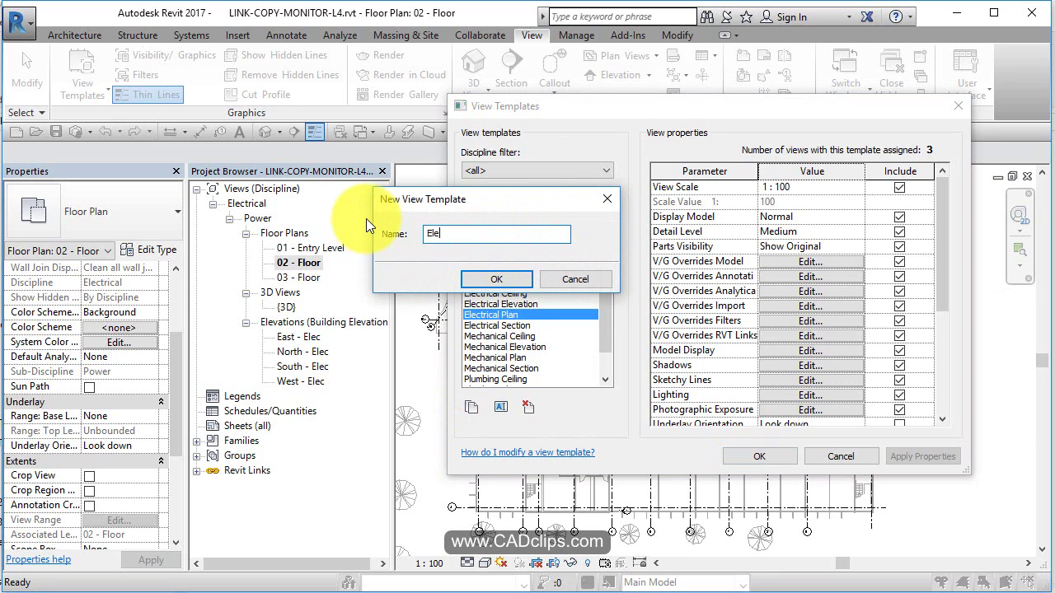
type("ctrical Lighting")
Rename the new template from 'Electrical Lighting' to 'Electrical Lighting Plan'
left_click(483, 274)
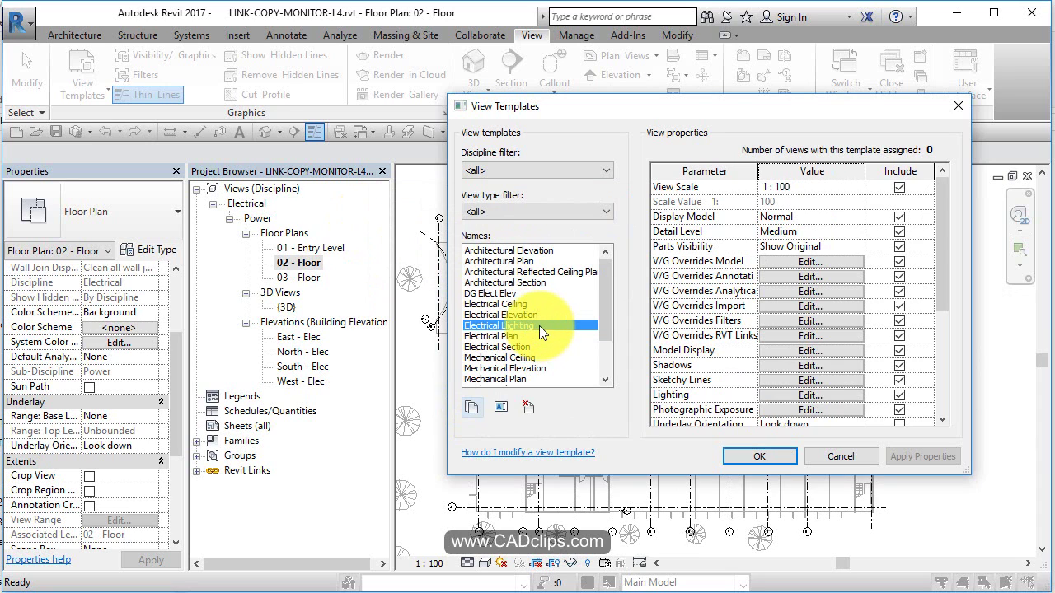
left_click(500, 406)
left_click(791, 292)
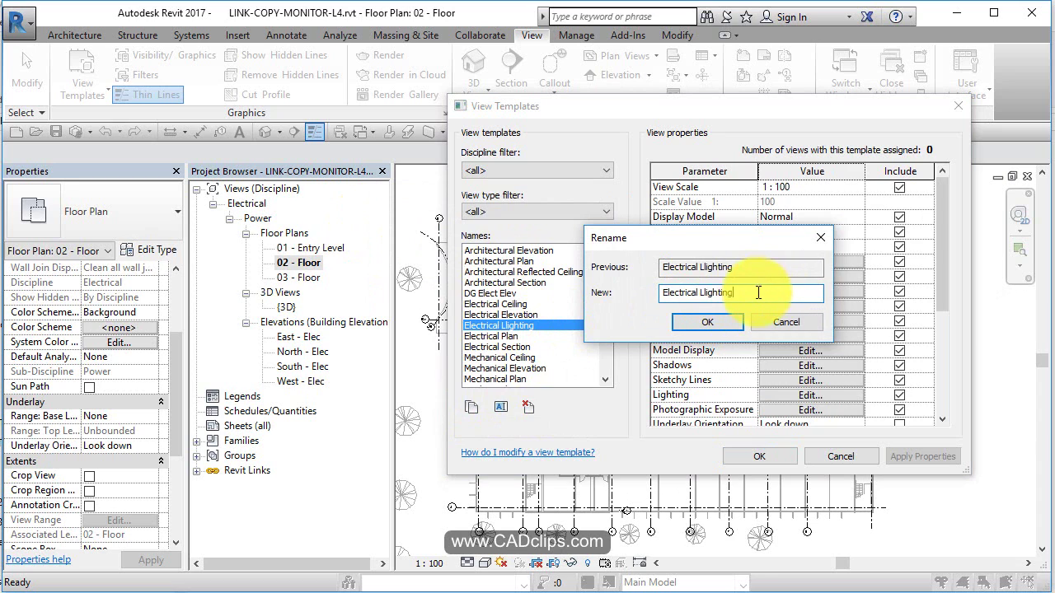
type("Plan")
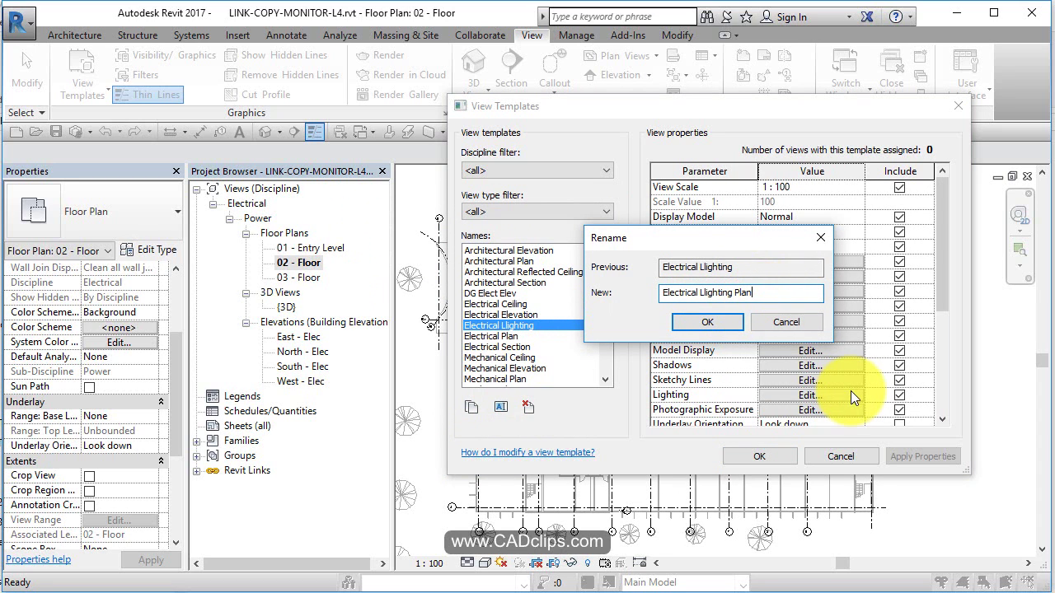
left_click(725, 323)
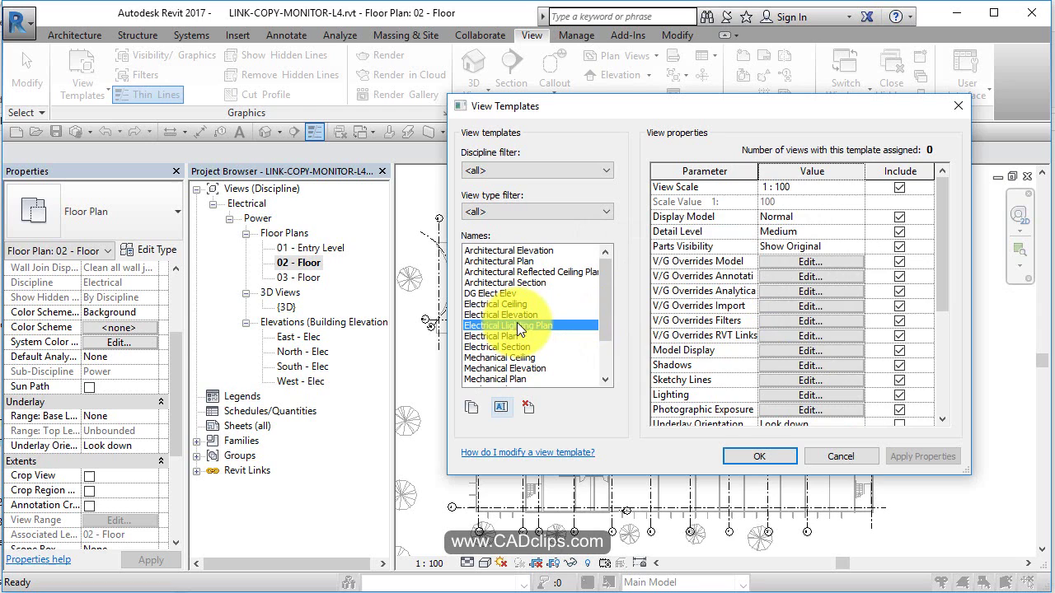
Set the template's Sub-Discipline to Lighting and save the template changes
left_click_drag(946, 246, 953, 353)
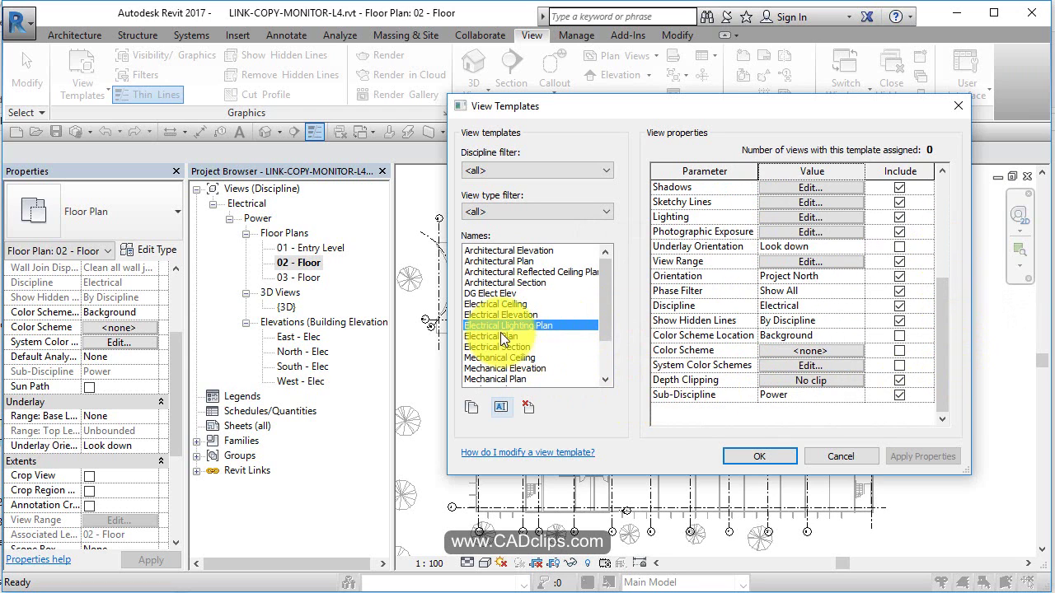
left_click(860, 398)
left_click(794, 421)
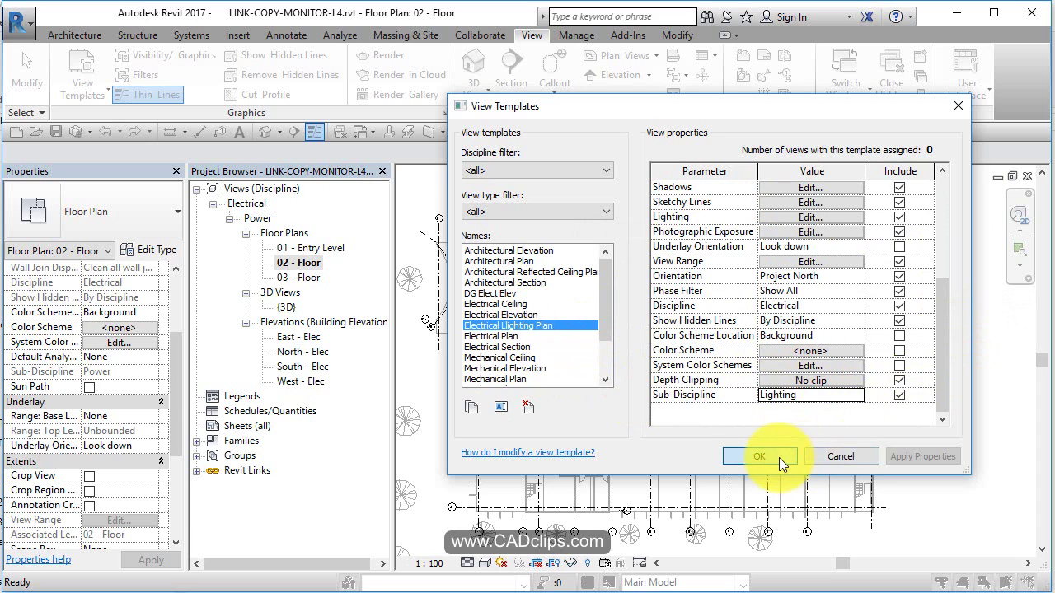
left_click(779, 458)
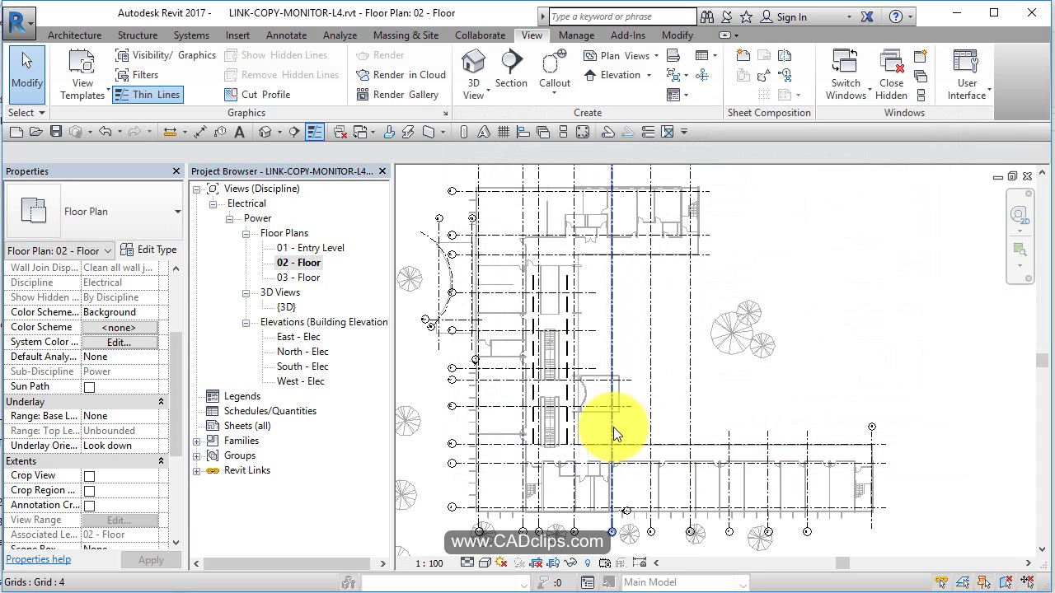
Assign the Electrical Lighting Plan template to the 01 - Entry Level, 02 - Floor and 03 - Floor plans
left_click(311, 252)
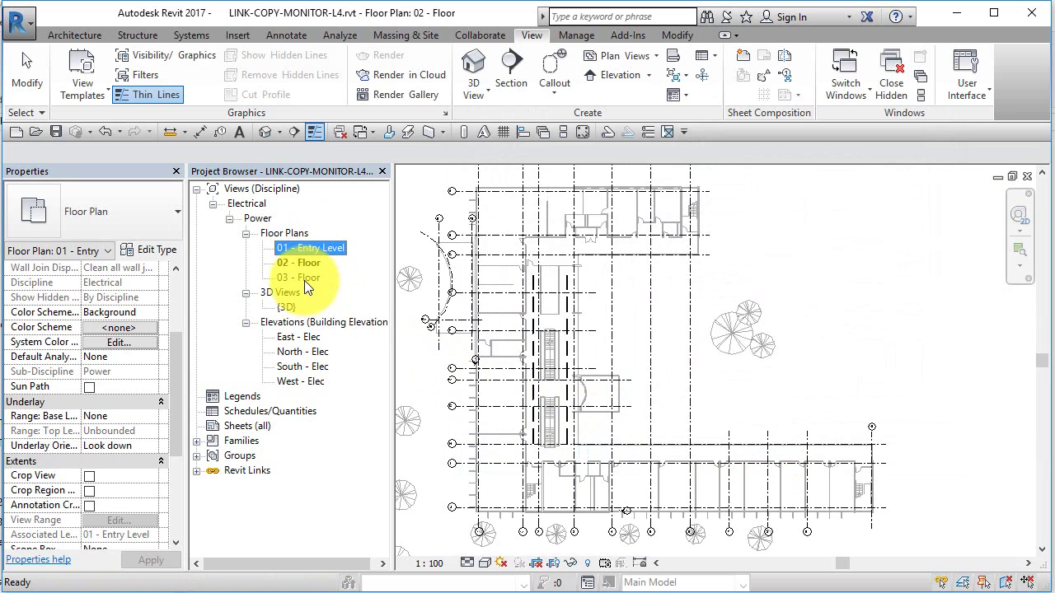
left_click(304, 279, "shift")
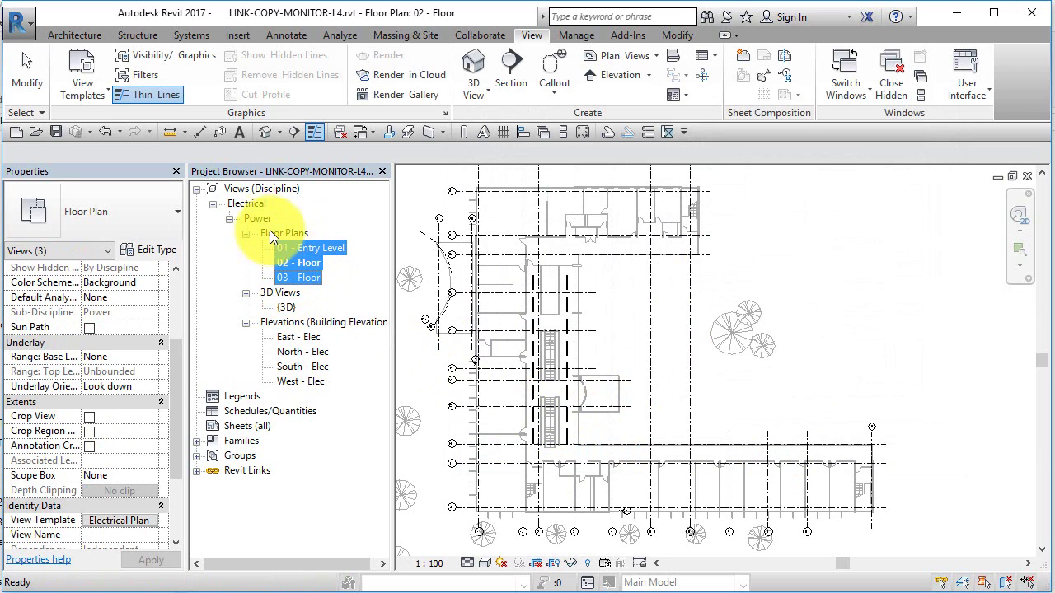
right_click(312, 255)
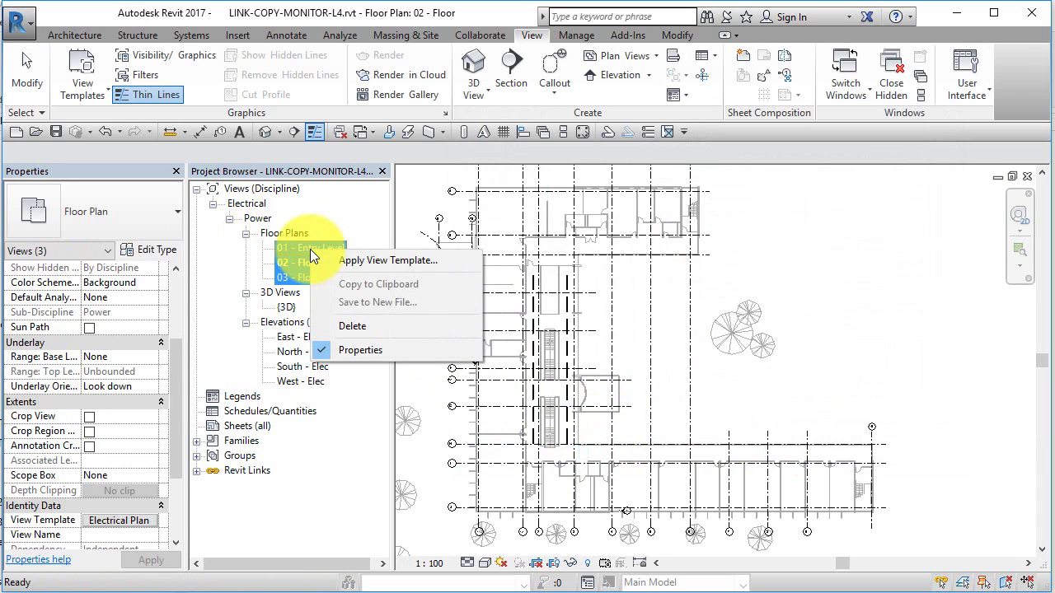
left_click(290, 247)
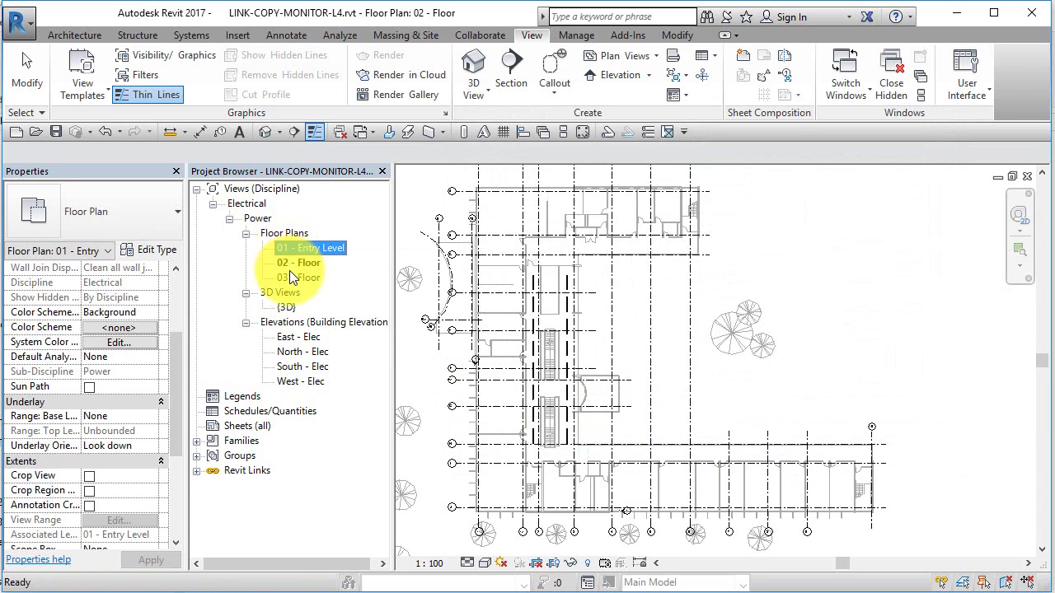
left_click(289, 278, "shift")
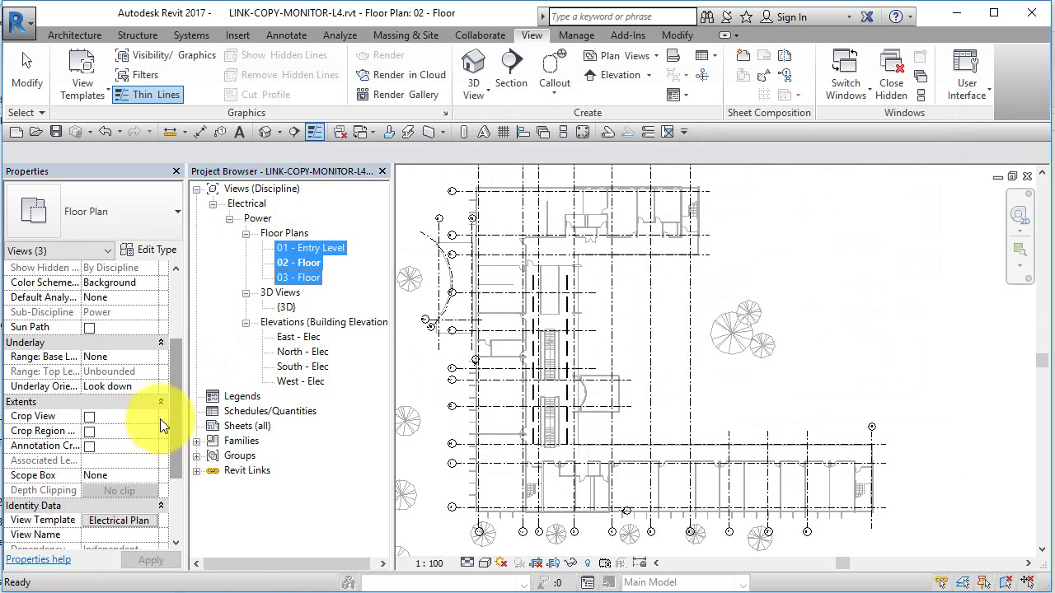
scroll(171, 393, "down", 2)
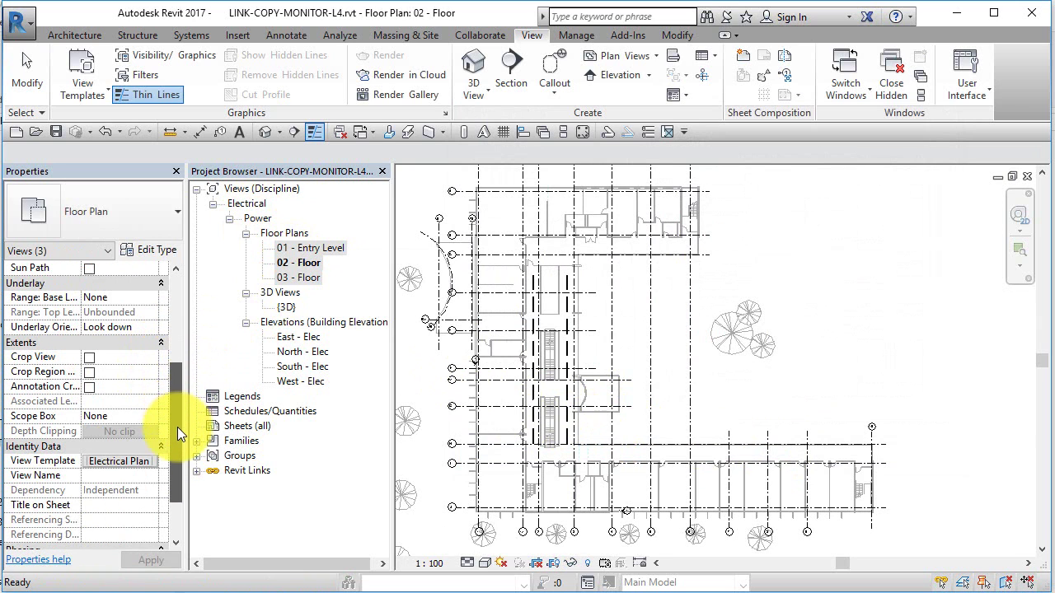
left_click(112, 464)
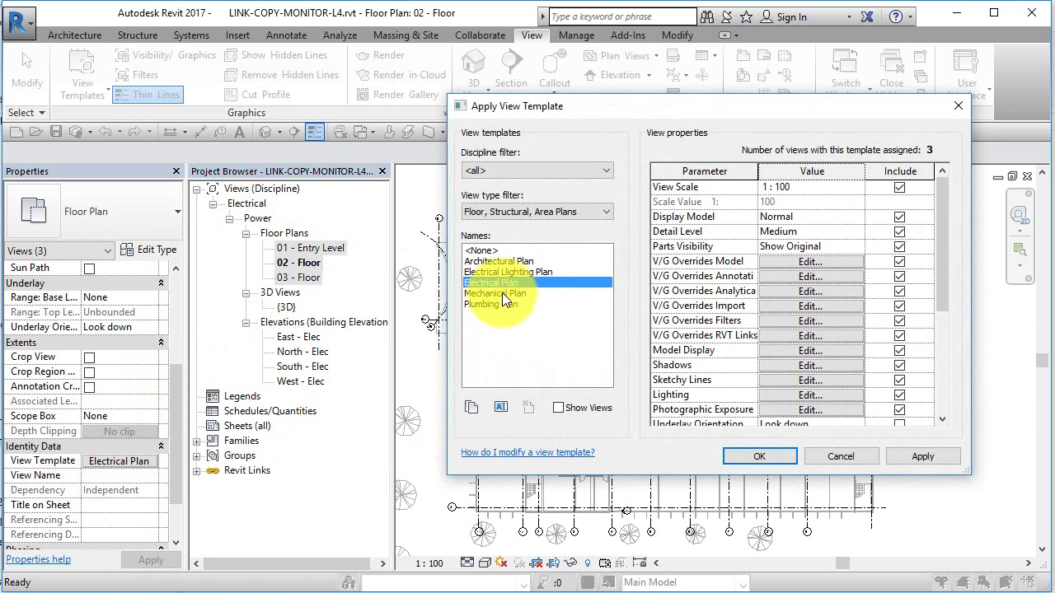
left_click(511, 271)
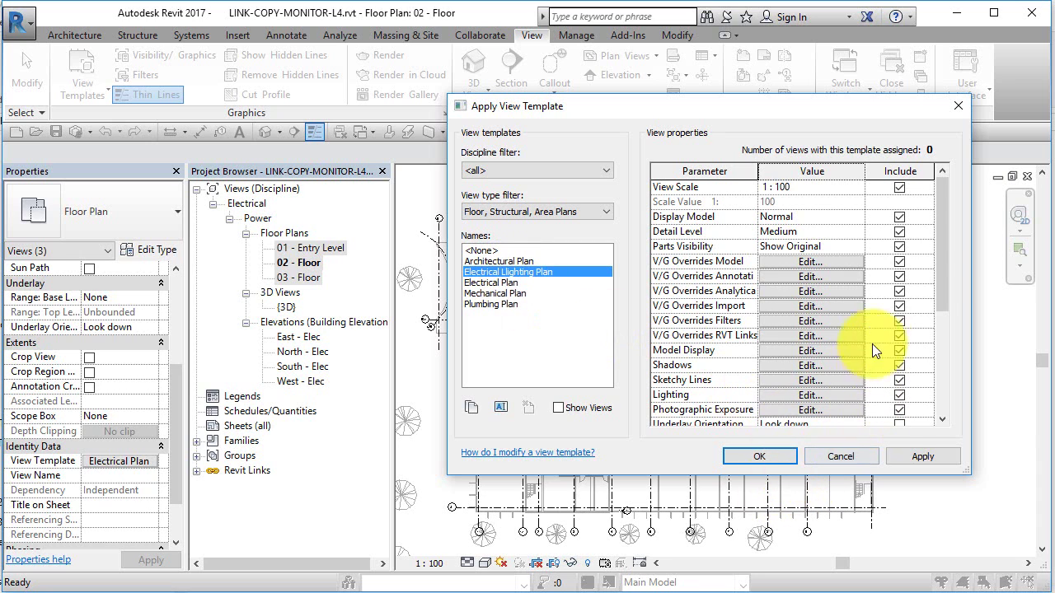
left_click_drag(946, 263, 943, 412)
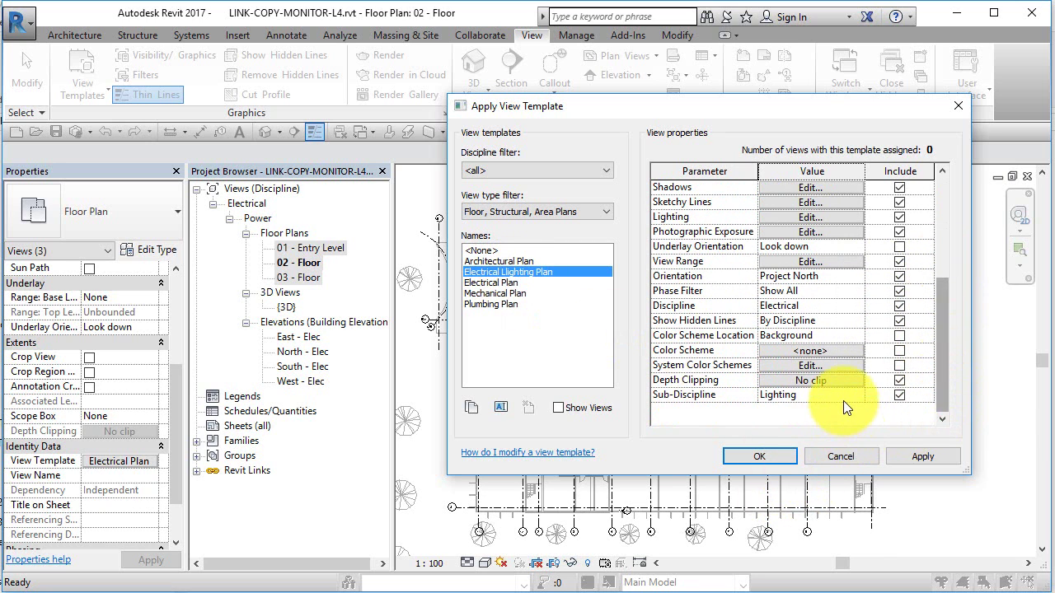
left_click(745, 456)
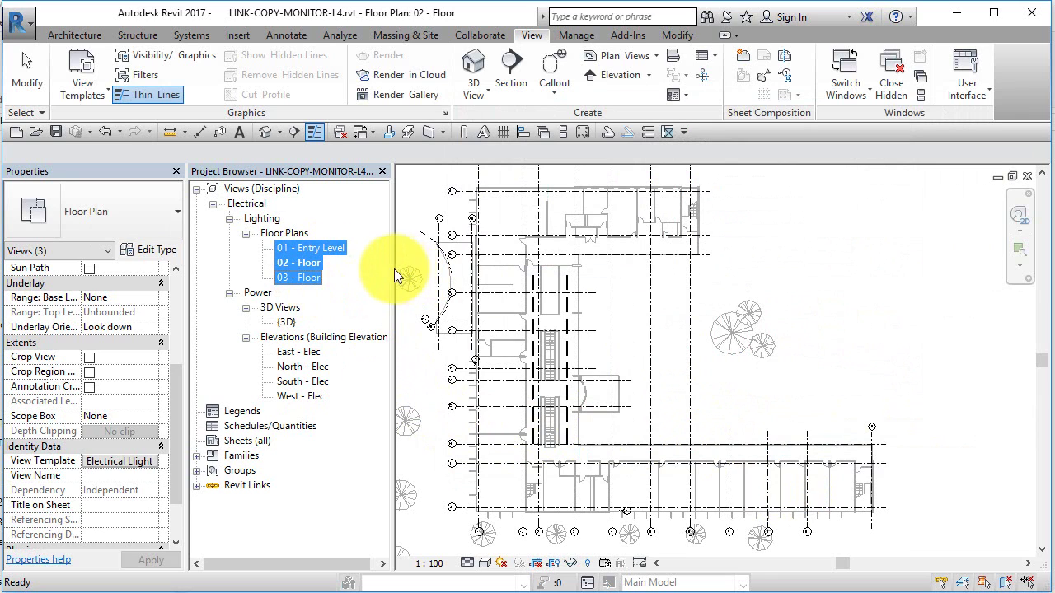
Open the 01 - Entry Level and 02 - Floor lighting plans, then the East - Elec elevation
left_click(245, 233)
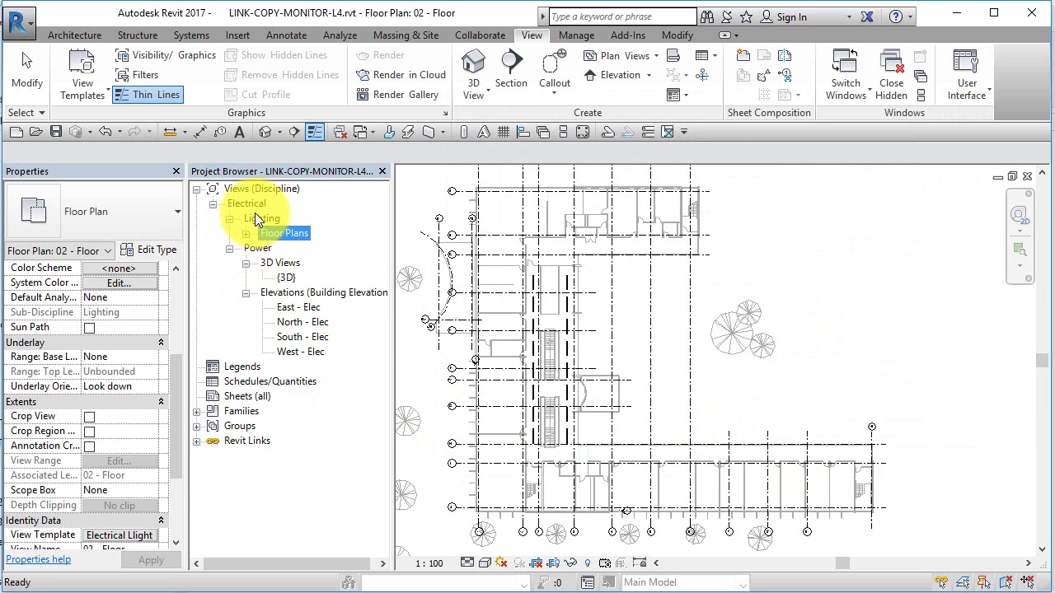
left_click(244, 234)
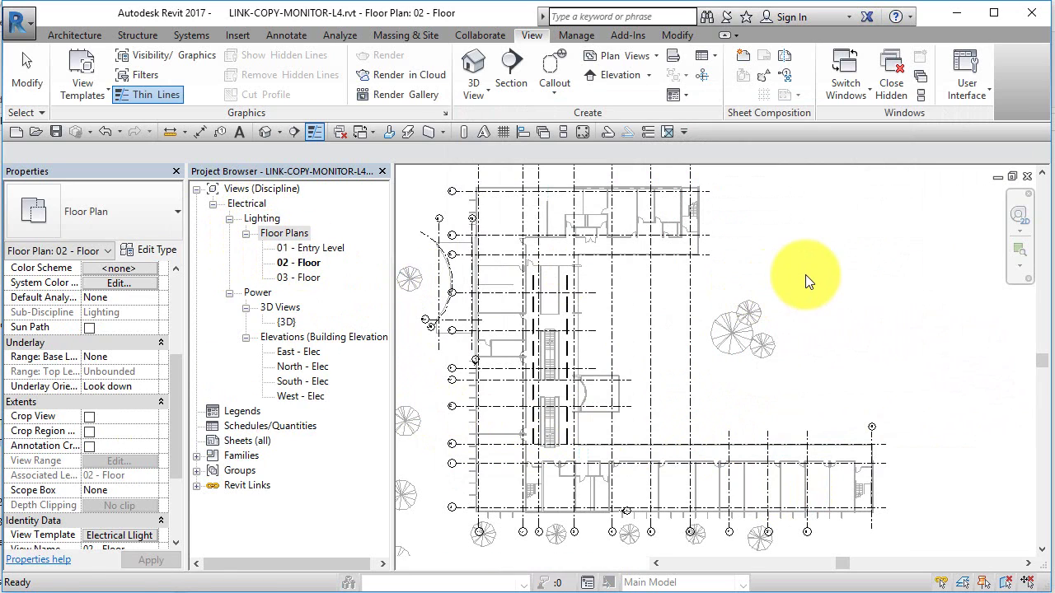
middle_click_drag(804, 295, 907, 285)
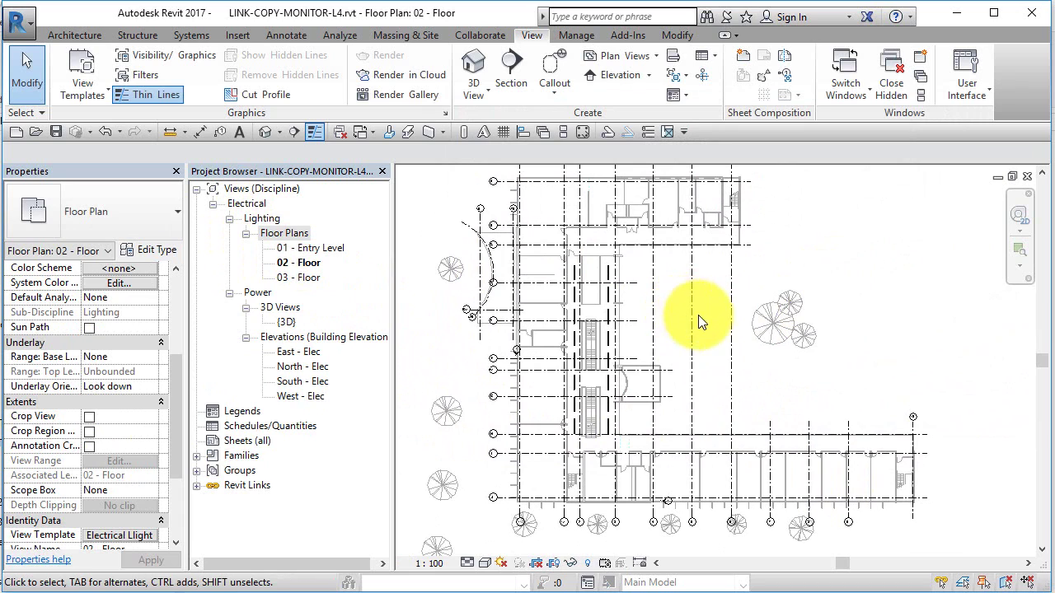
double_click(313, 248)
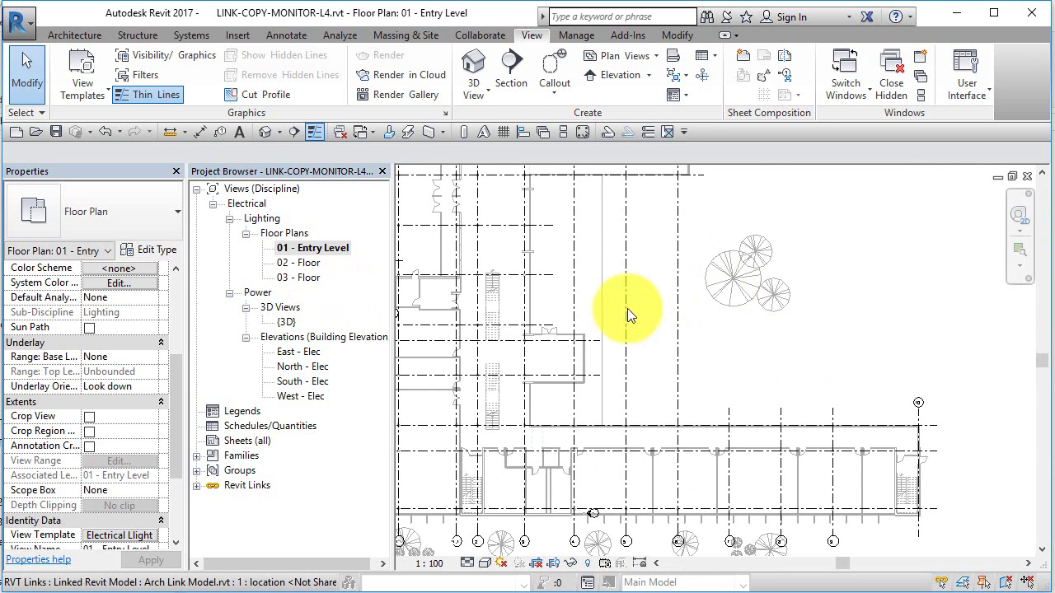
middle_click_drag(659, 328, 543, 339)
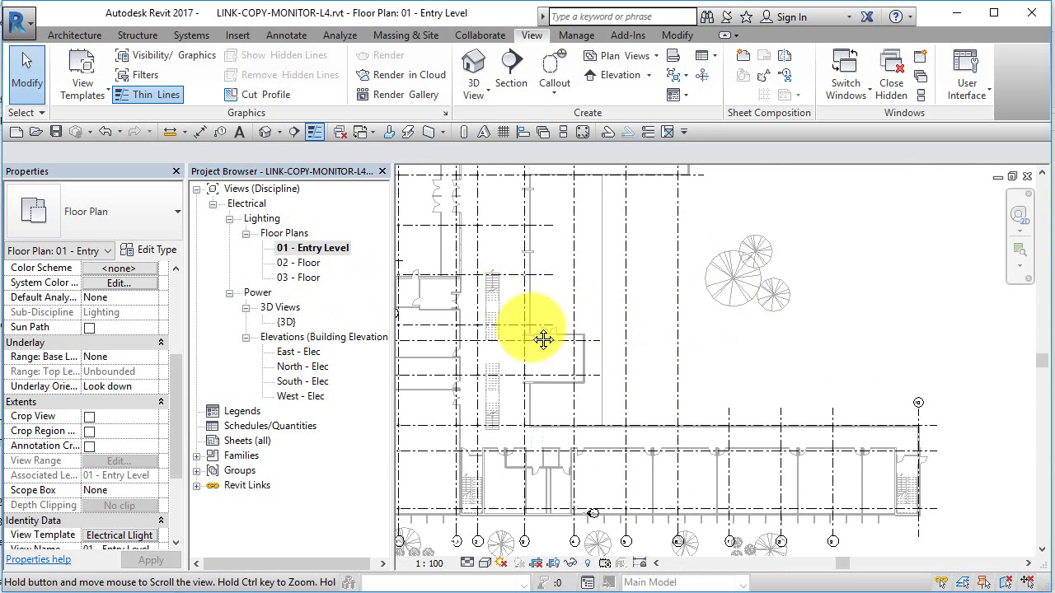
double_click(307, 262)
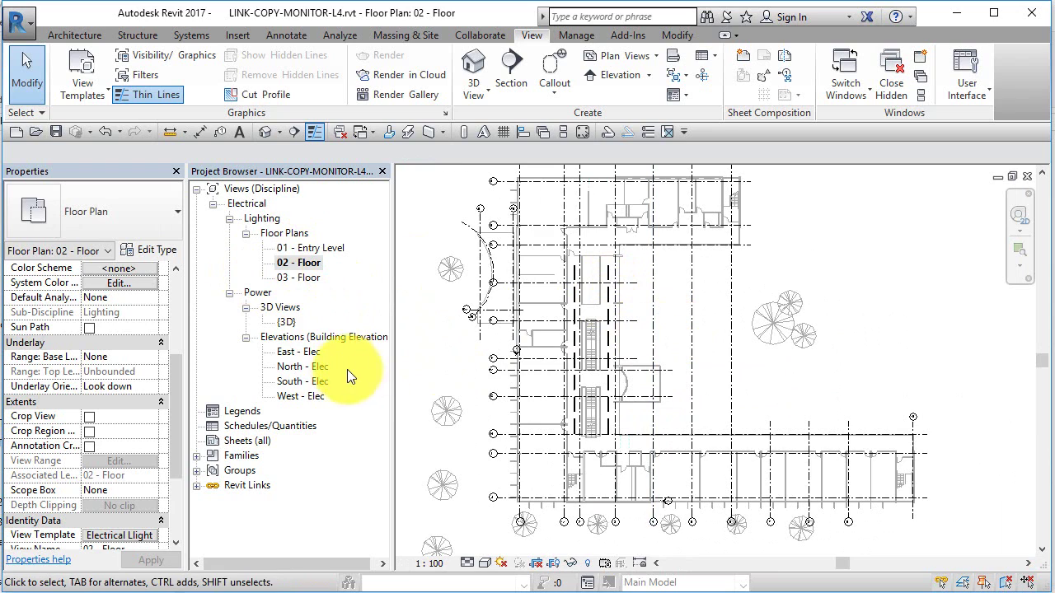
left_click(293, 353)
double_click(292, 353)
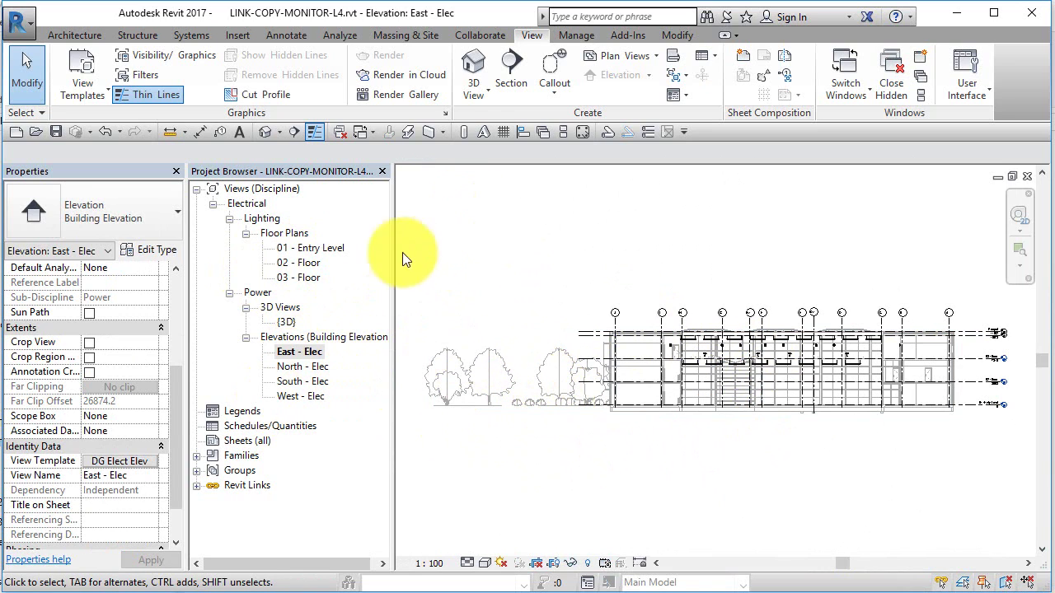
Uncheck Planting in the DG Elect Elev template's model category visibility and save the template
left_click(122, 465)
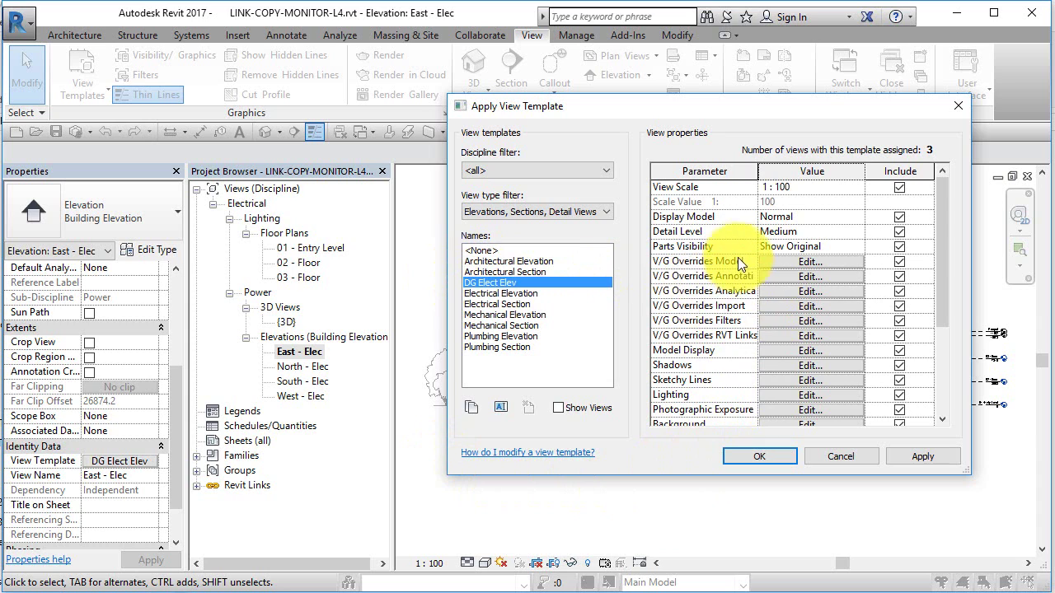
left_click(783, 263)
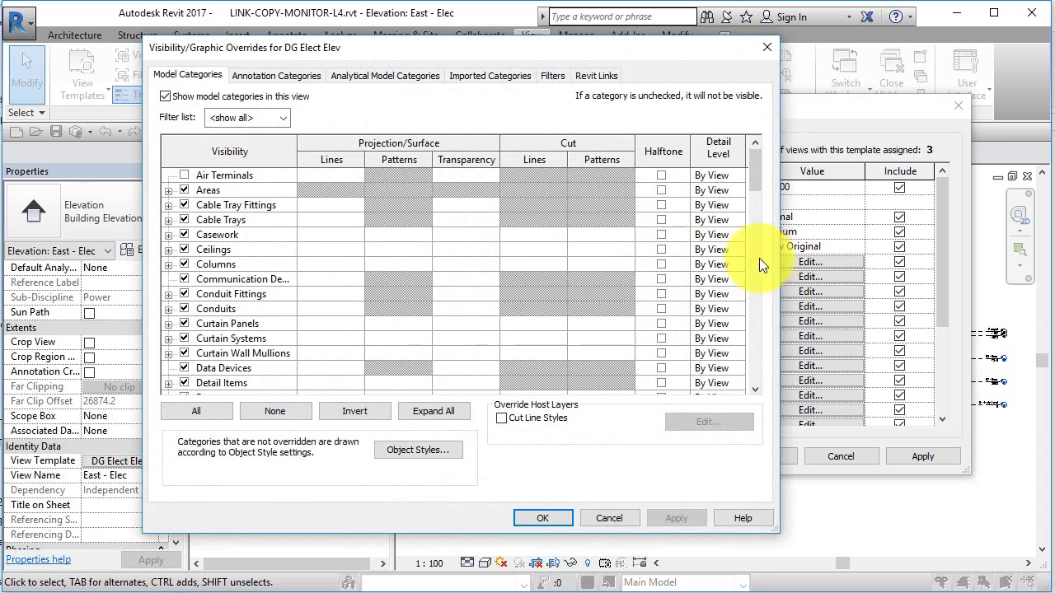
left_click(215, 233)
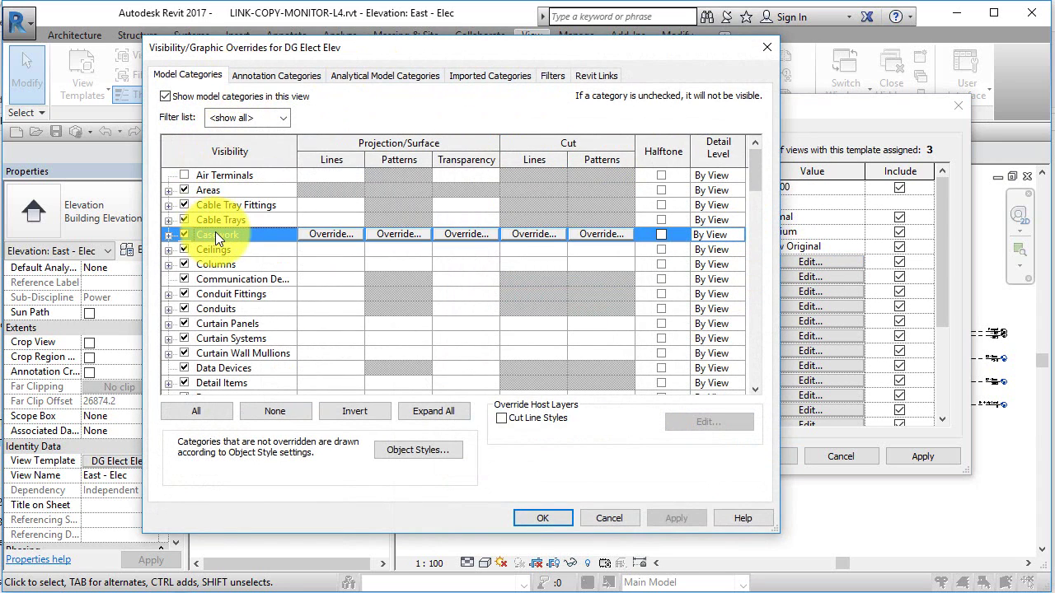
key("p")
scroll(236, 363, "down", 3)
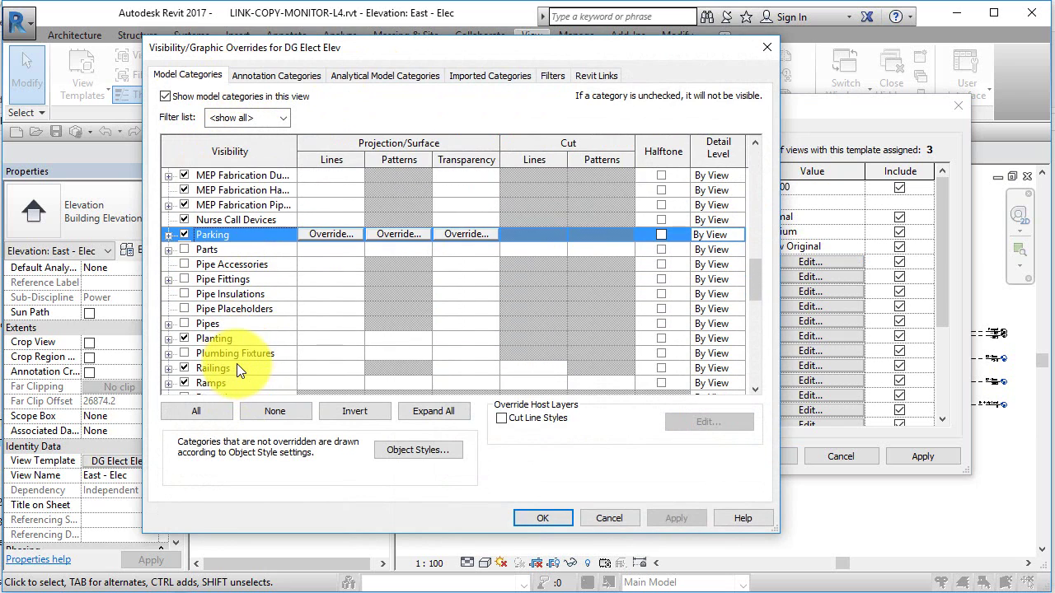
left_click(185, 338)
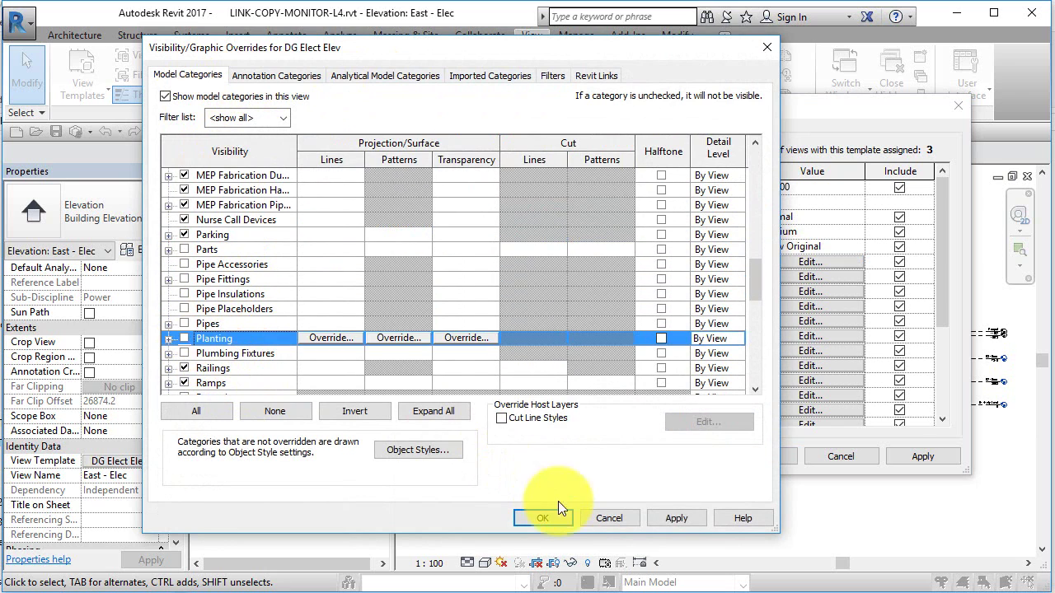
left_click(544, 519)
left_click(769, 457)
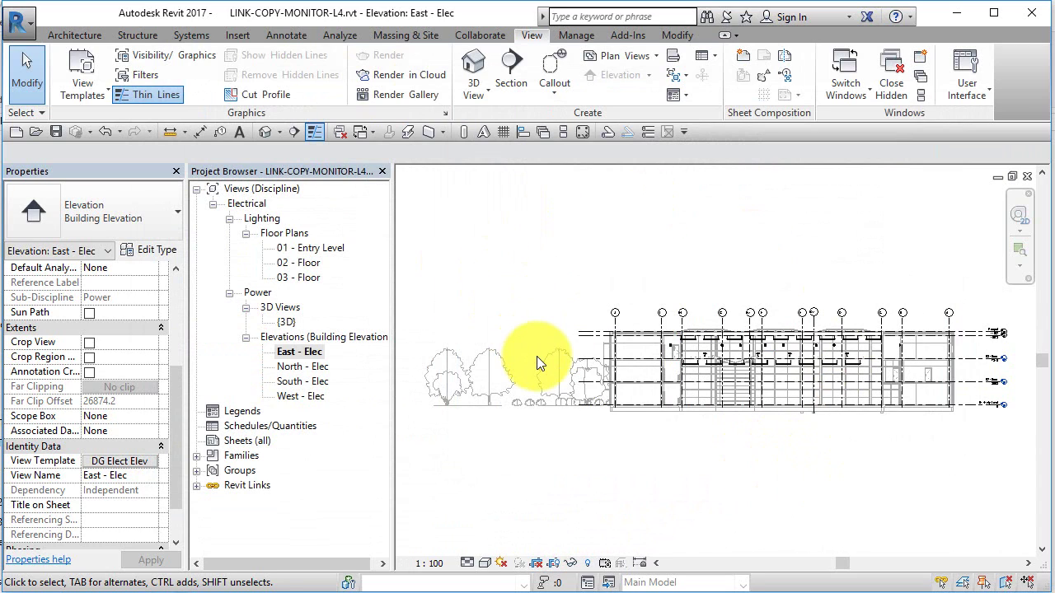
Open South - Elec to confirm the trees are gone, then switch to the 02 - Floor lighting plan
left_click(290, 380)
double_click(290, 377)
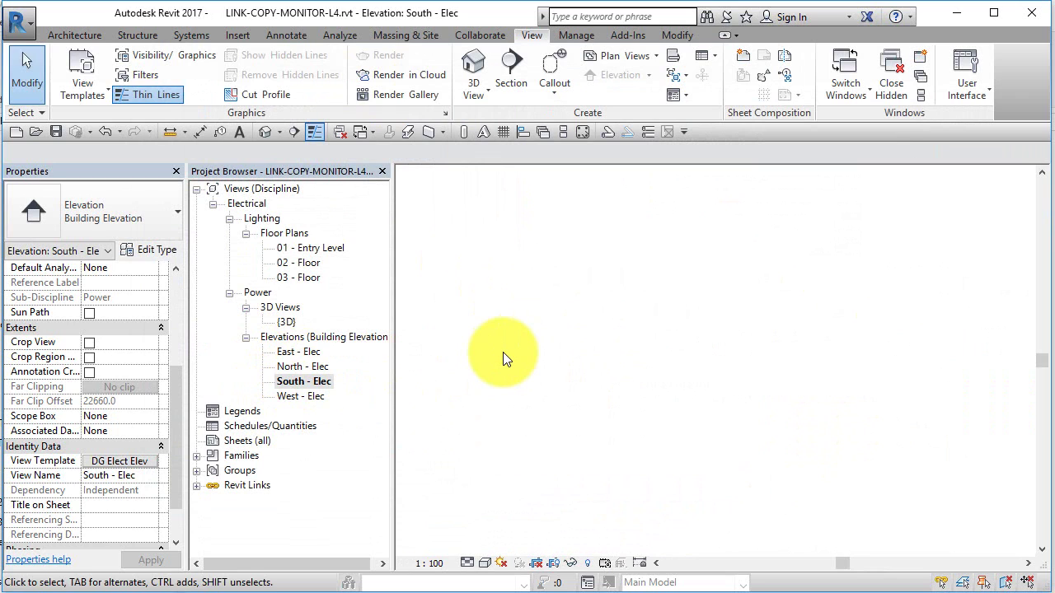
middle_click_drag(775, 387, 917, 411)
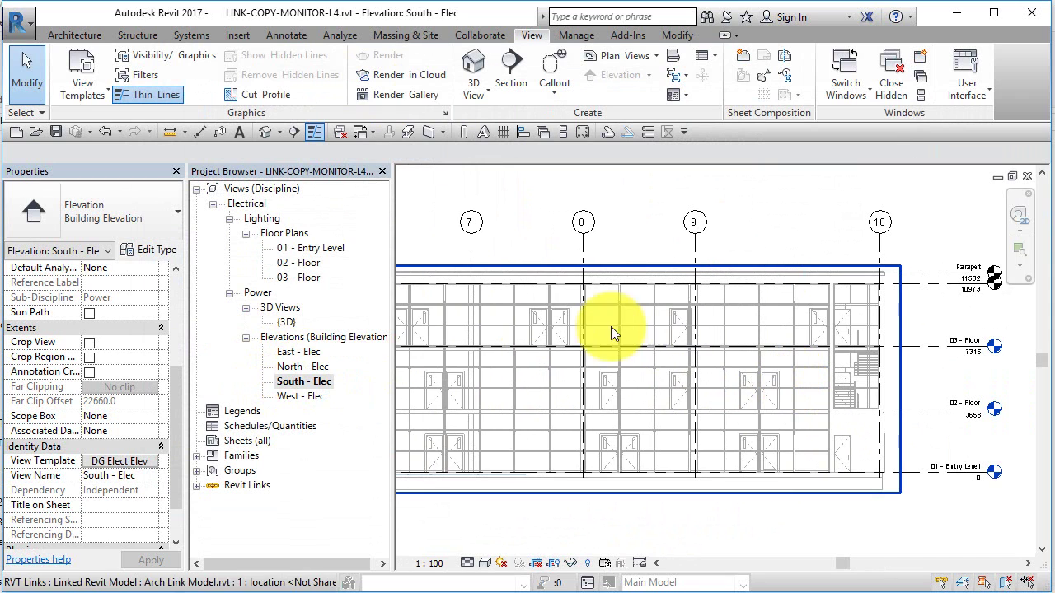
double_click(318, 261)
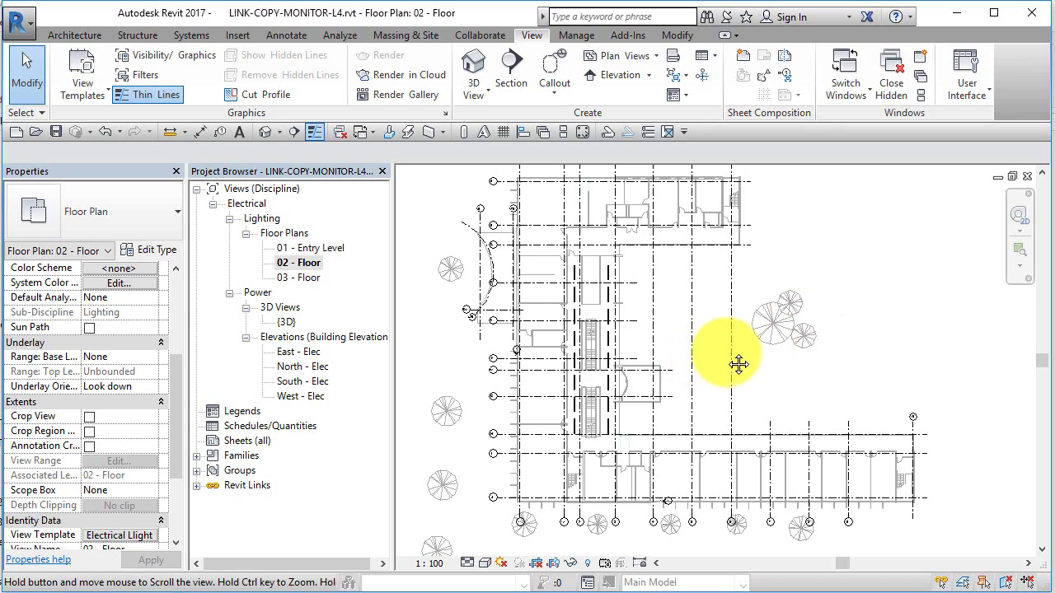
middle_click_drag(930, 395, 956, 393)
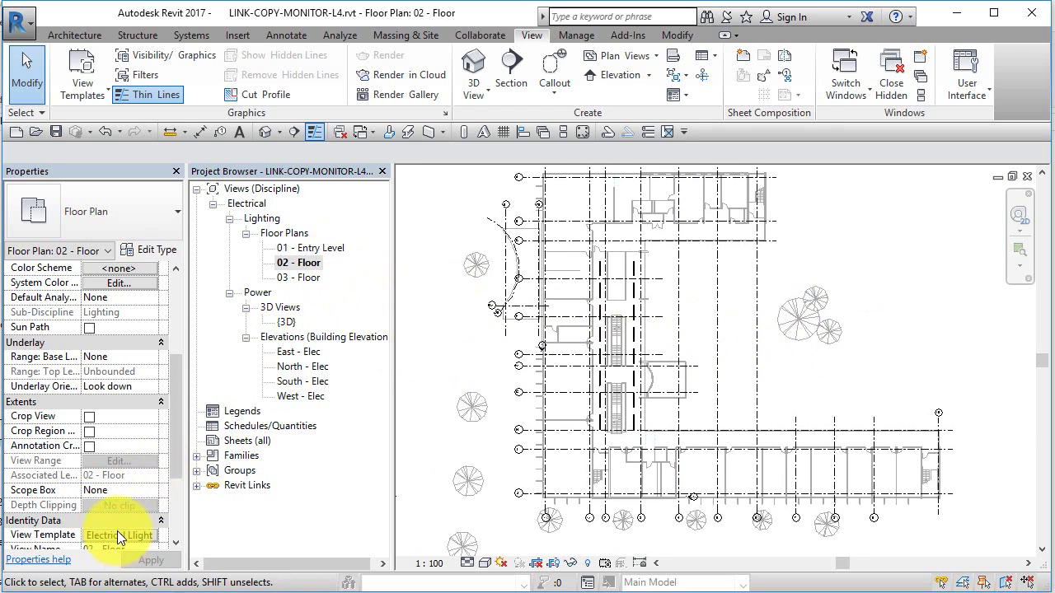
Uncheck Planting in the Electrical Lighting Plan template's model visibility, then select the 01 - Entry Level plan
left_click(81, 90)
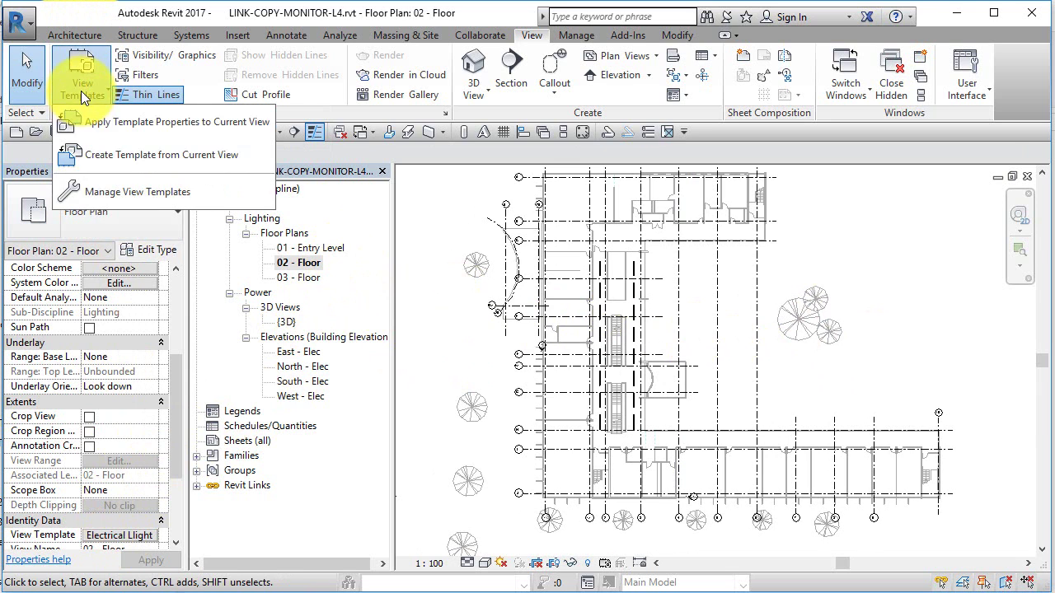
left_click(119, 192)
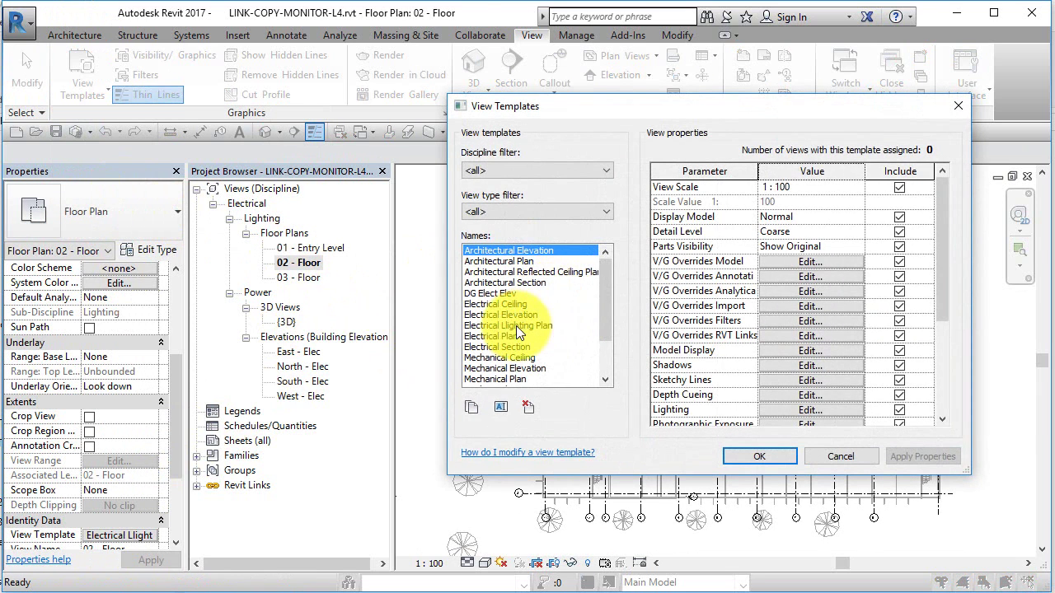
left_click(535, 326)
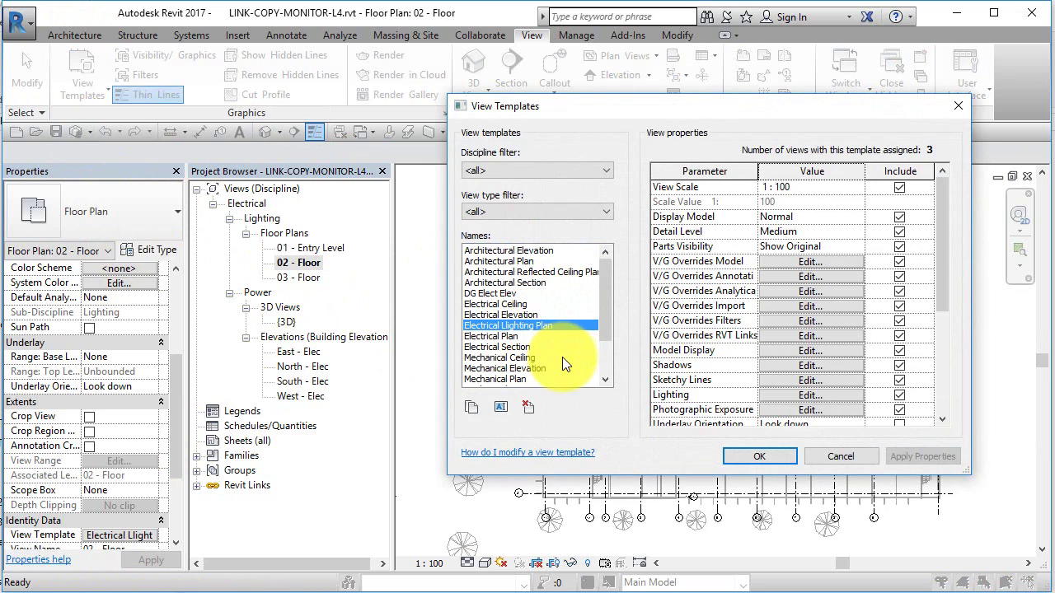
left_click(788, 261)
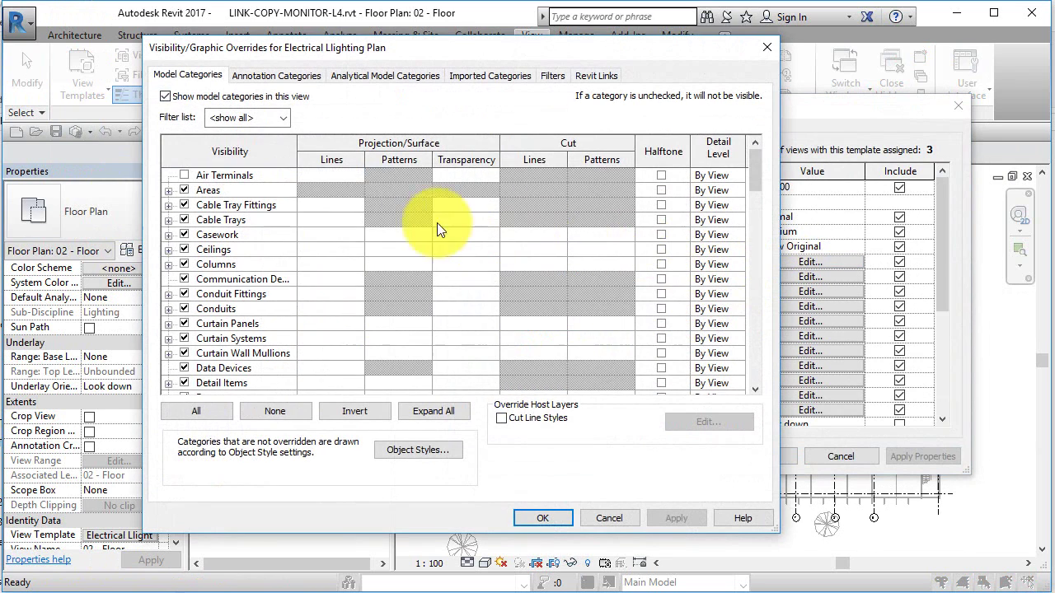
left_click(267, 252)
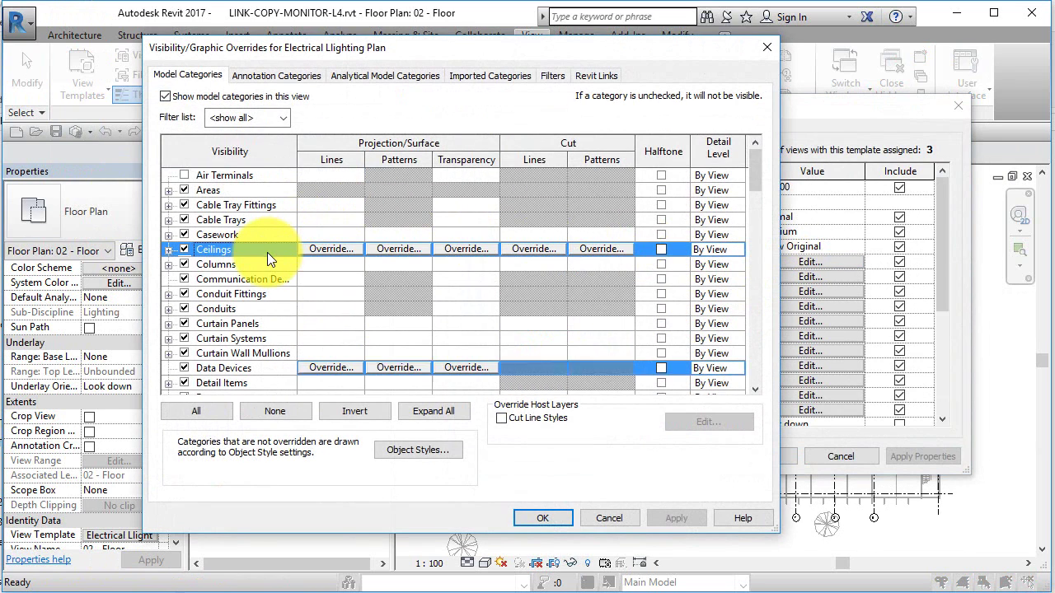
key("p")
scroll(251, 299, "down", 3)
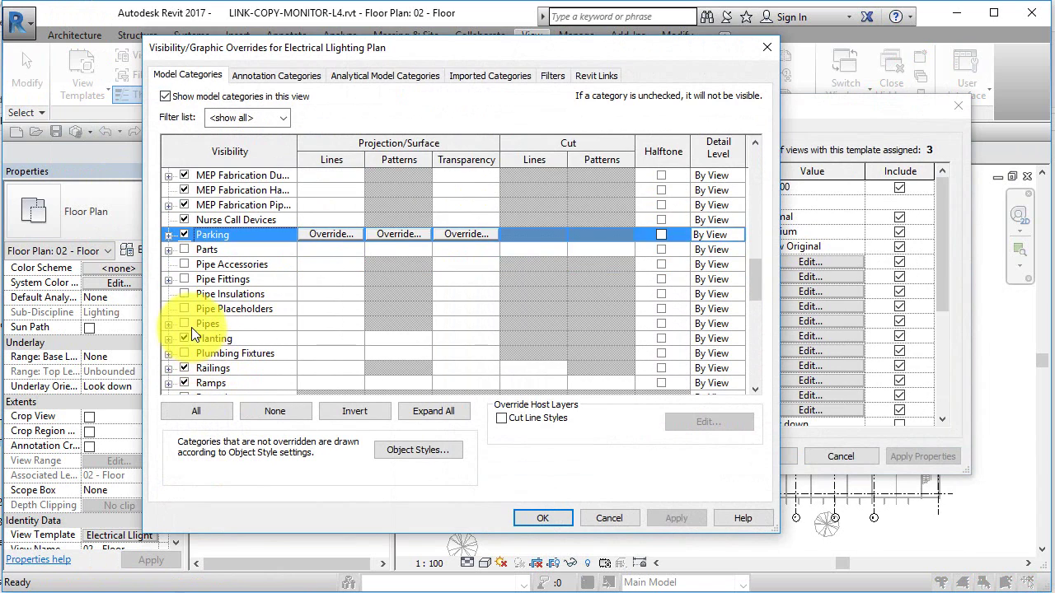
left_click(184, 338)
left_click(549, 514)
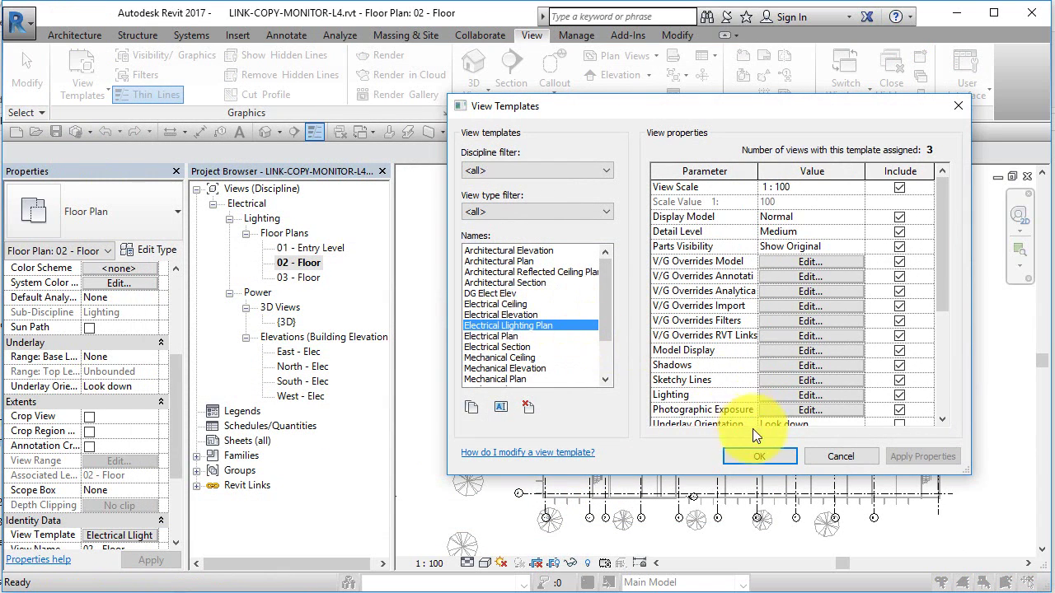
left_click(758, 456)
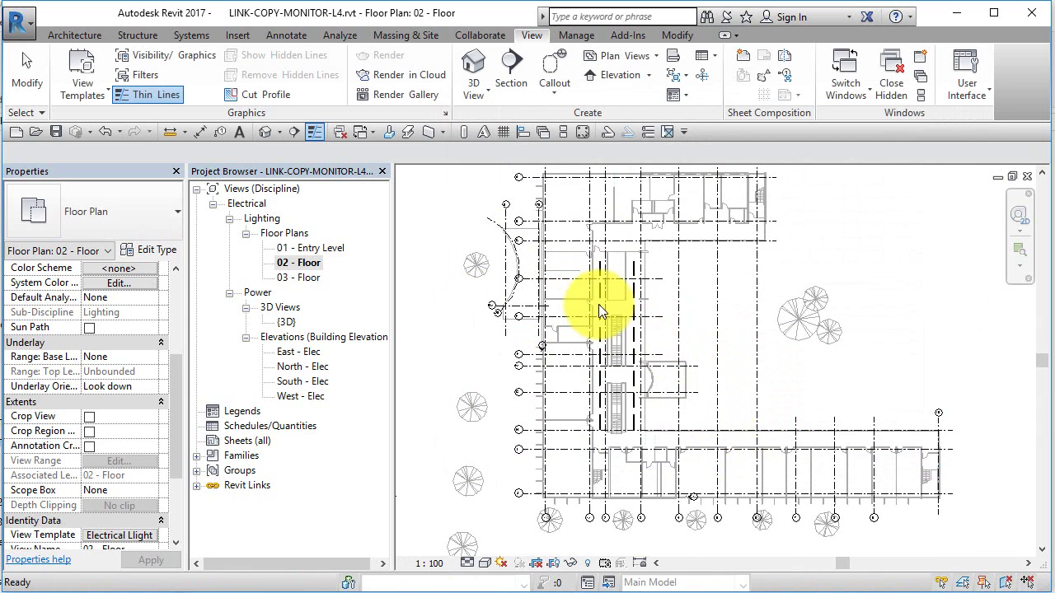
left_click(318, 249)
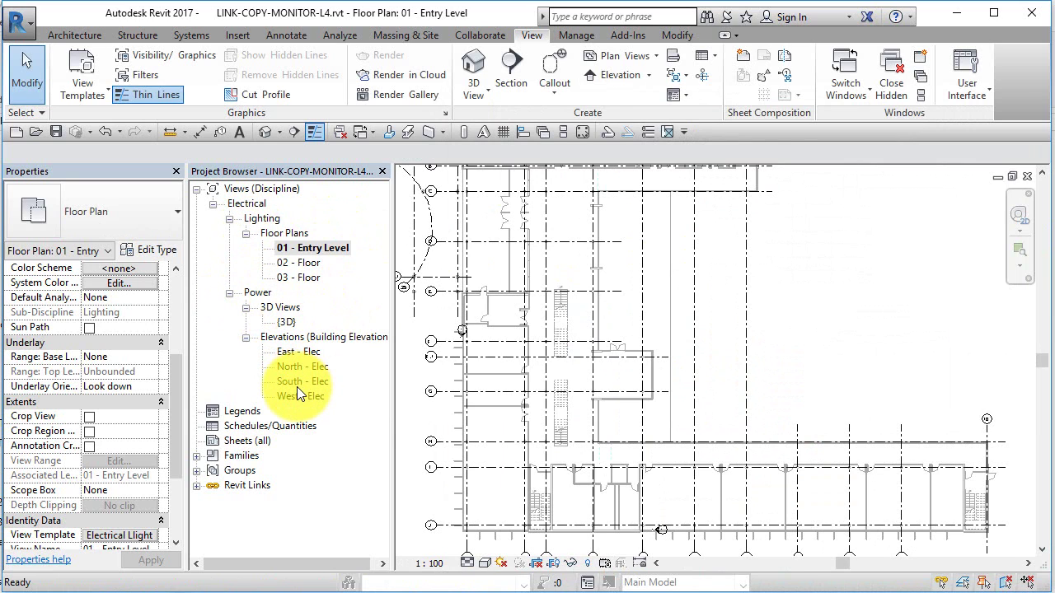
scroll(694, 278, "down", 3)
Create duplicate floor plans for 01 - Entry Level, 02 - Floor and 03 - Floor
scroll(694, 280, "down", 1)
middle_click_drag(696, 297, 815, 269)
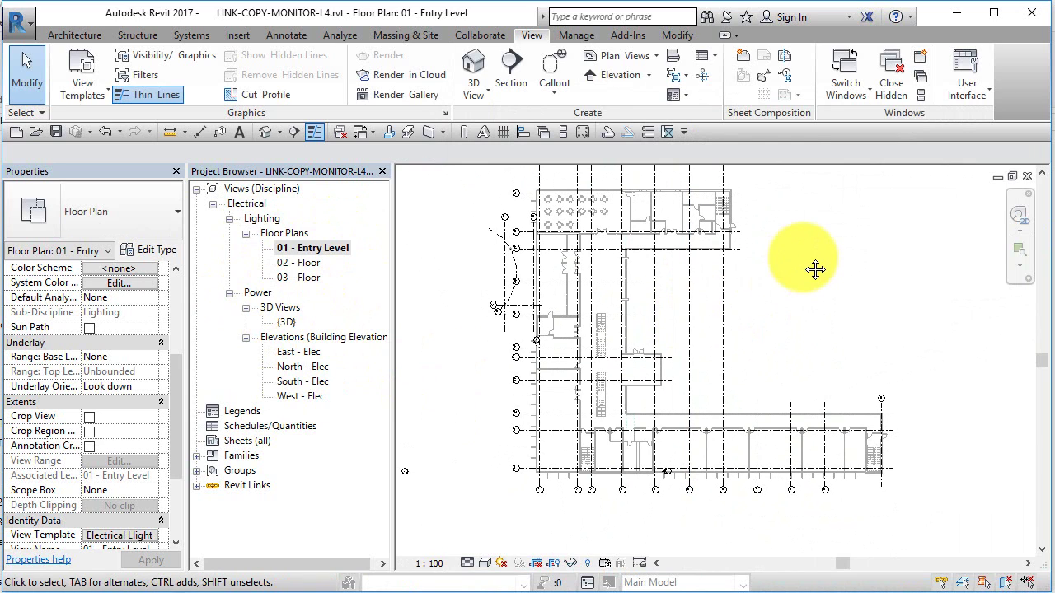
left_click(625, 56)
left_click(625, 79)
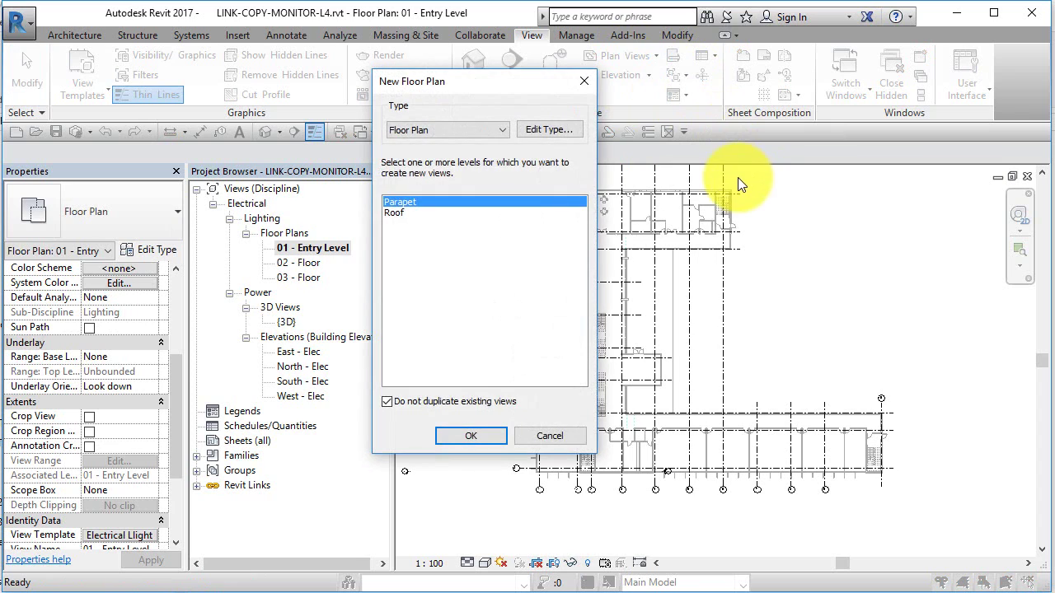
left_click(388, 402)
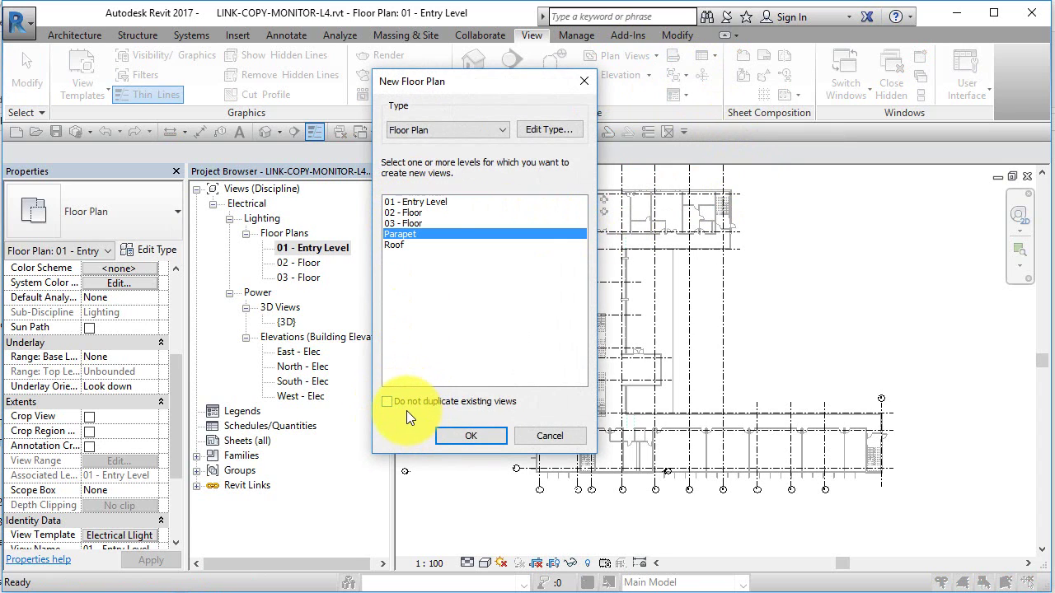
left_click(421, 201)
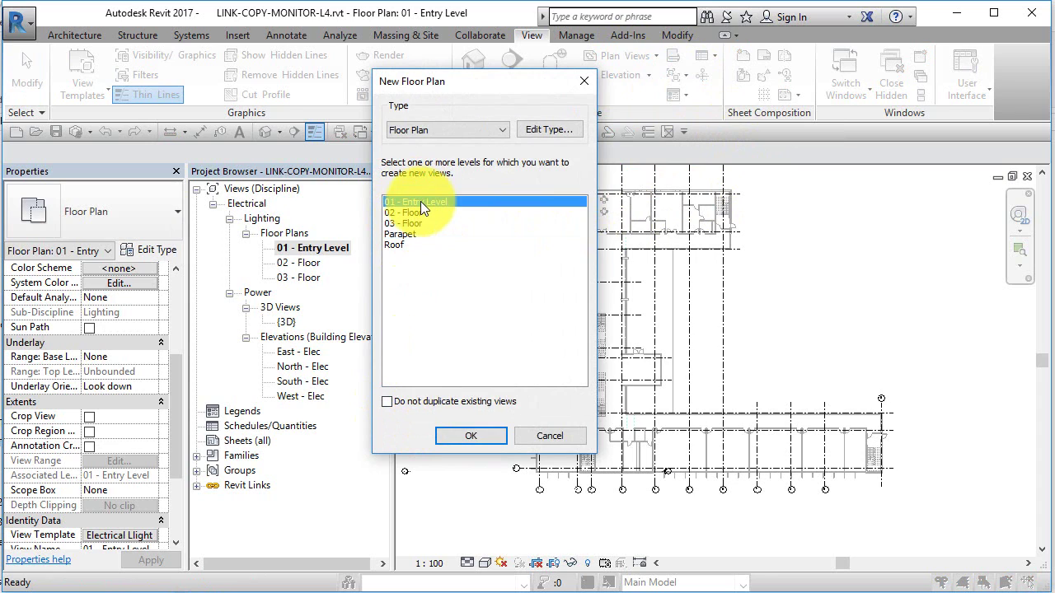
left_click(405, 222, "shift")
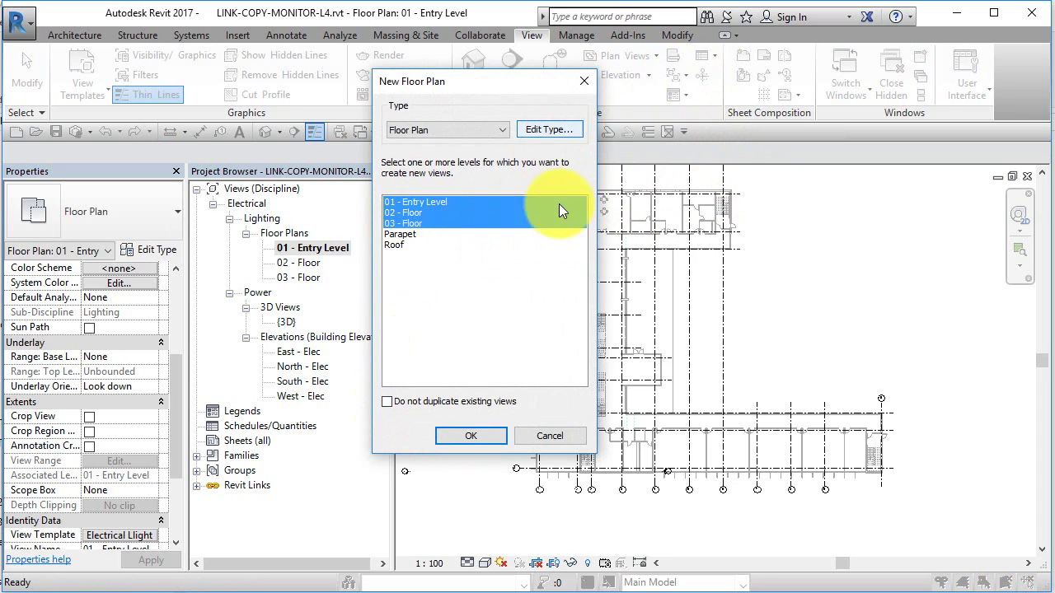
left_click(467, 435)
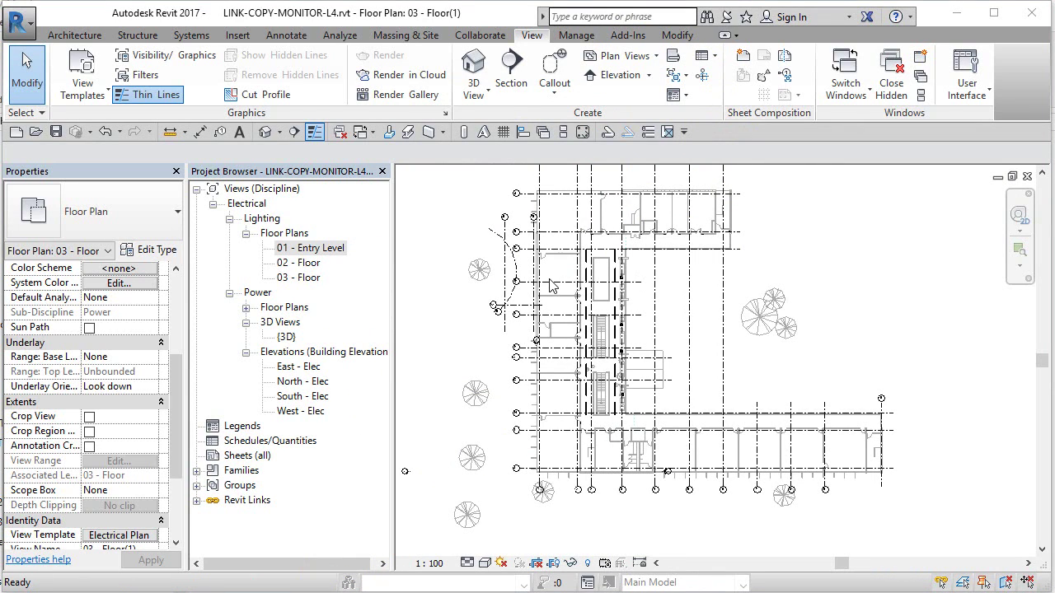
Open 01 - Entry Level(1); renaming it 01 - Entry Level fails as a duplicate name
left_click(246, 307)
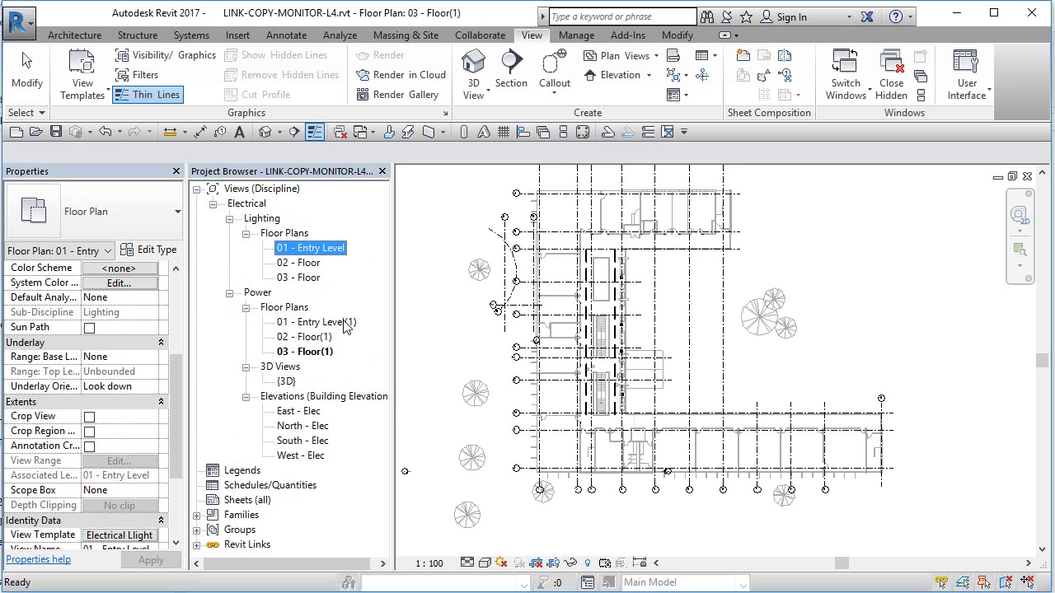
left_click(326, 322)
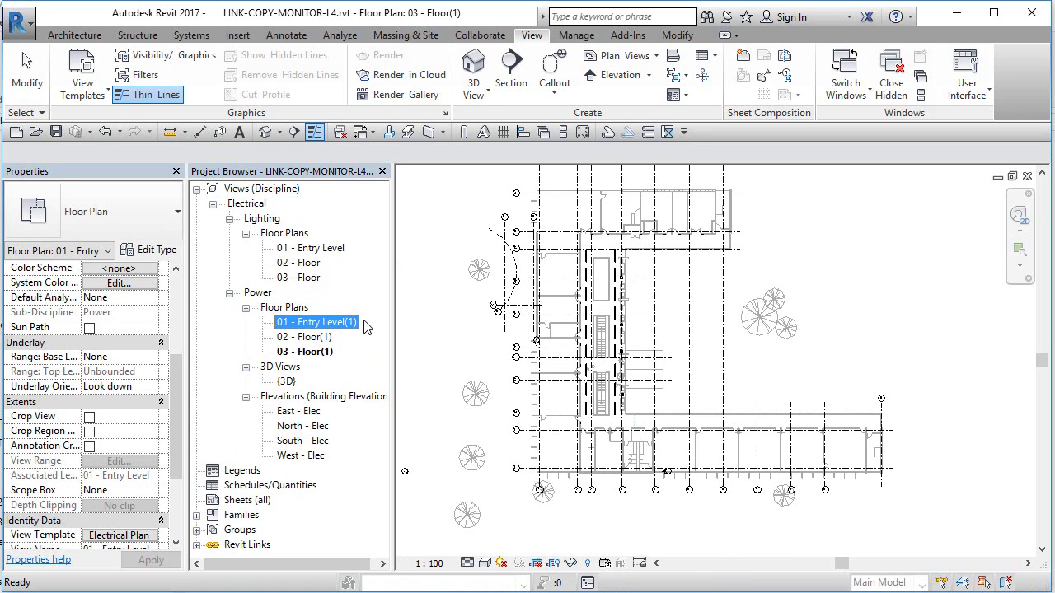
double_click(354, 322)
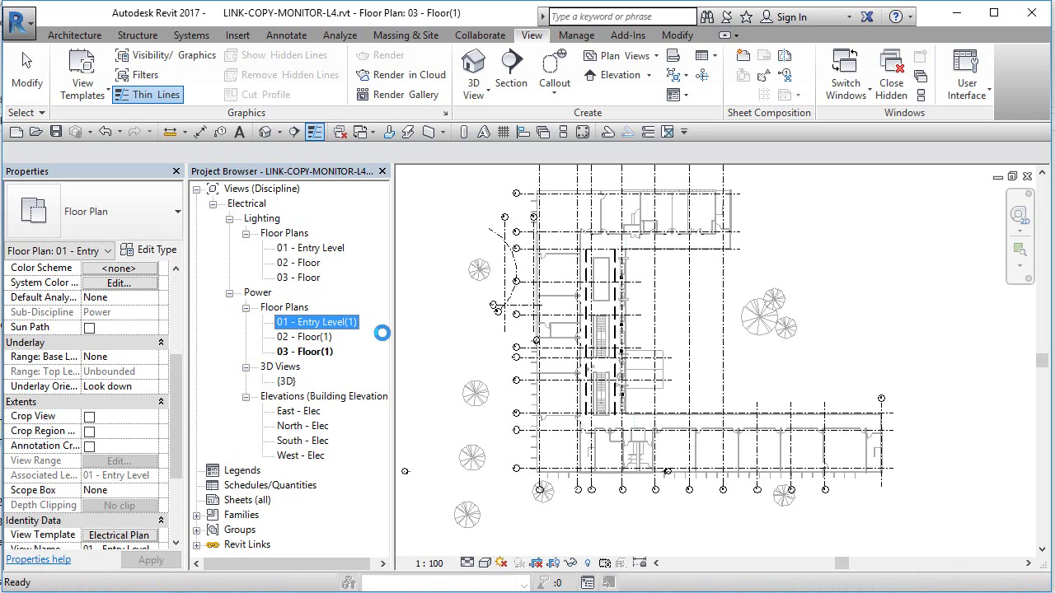
right_click(349, 322)
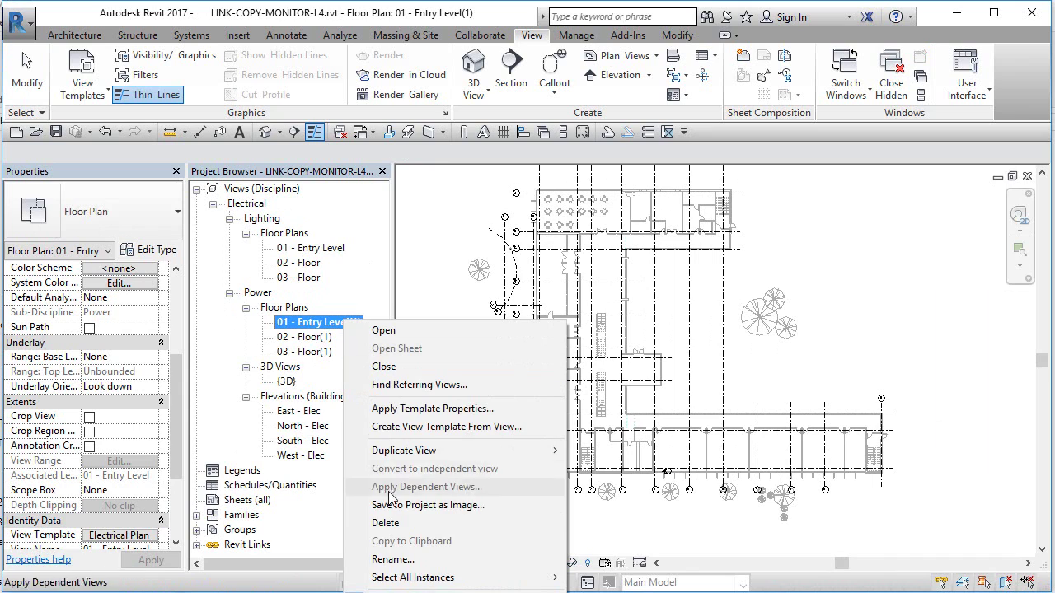
left_click(405, 562)
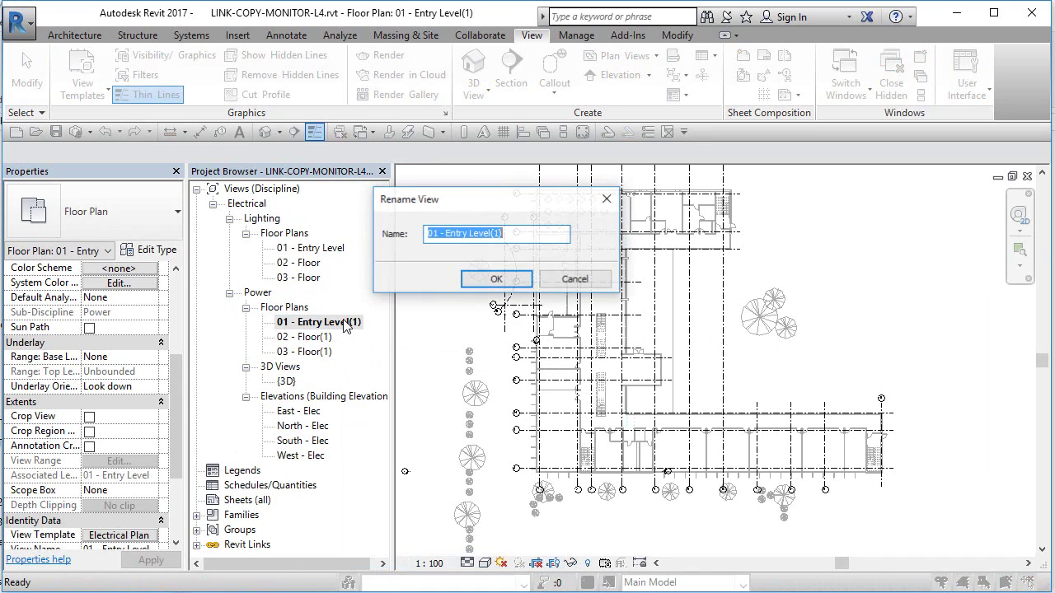
left_click(527, 236)
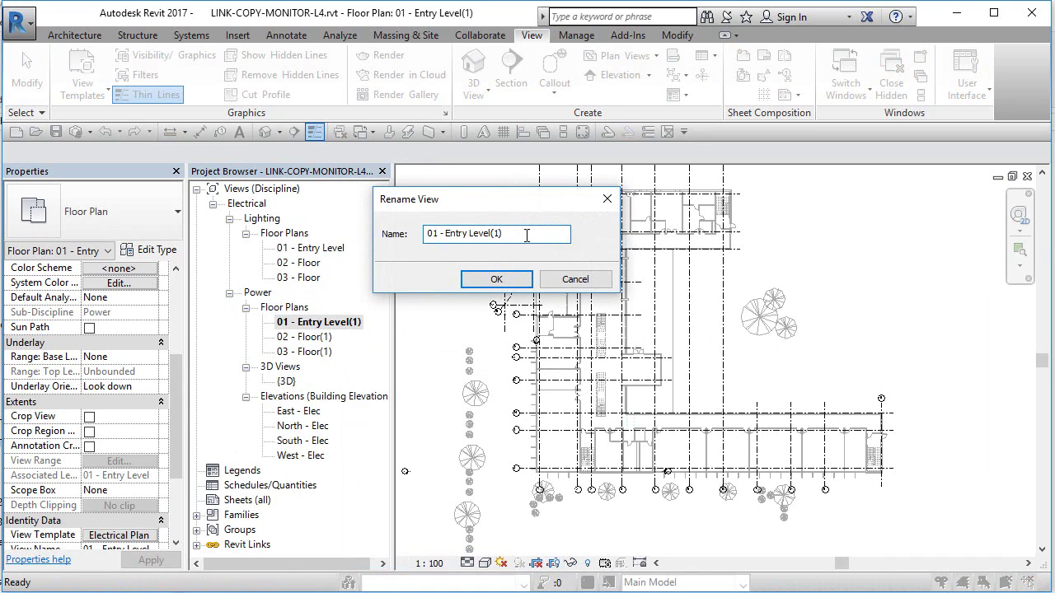
left_click(496, 279)
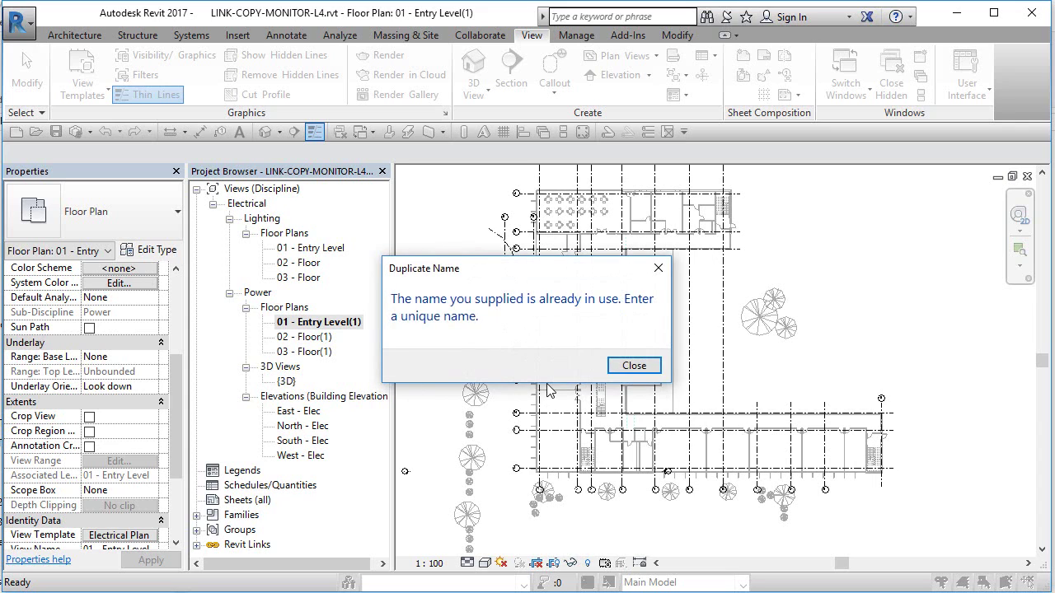
left_click(634, 366)
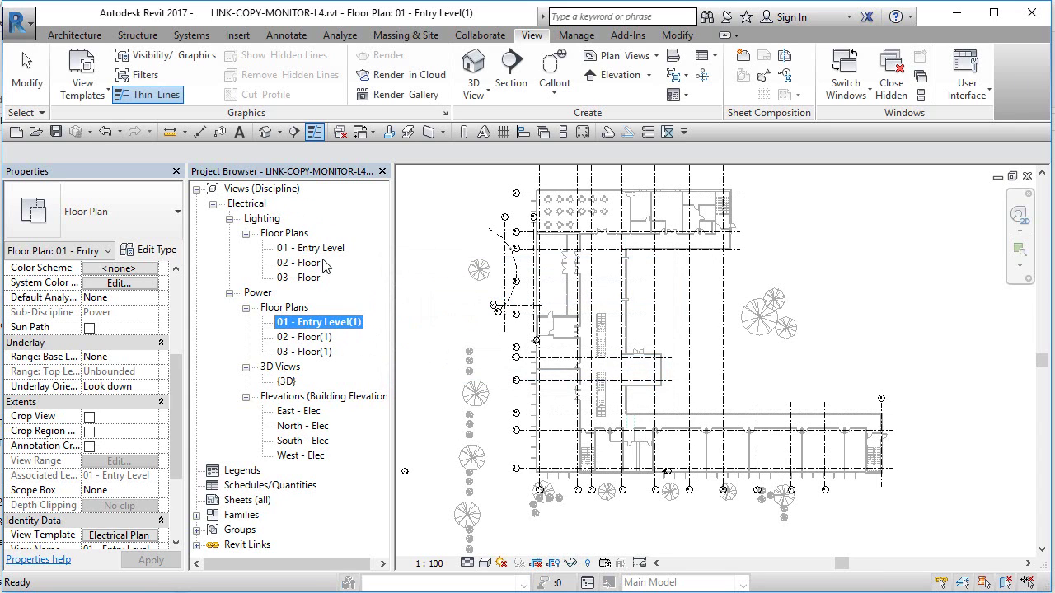
Rename the 01 - Entry Level(1) view to 01 - Entry Level Power
right_click(346, 324)
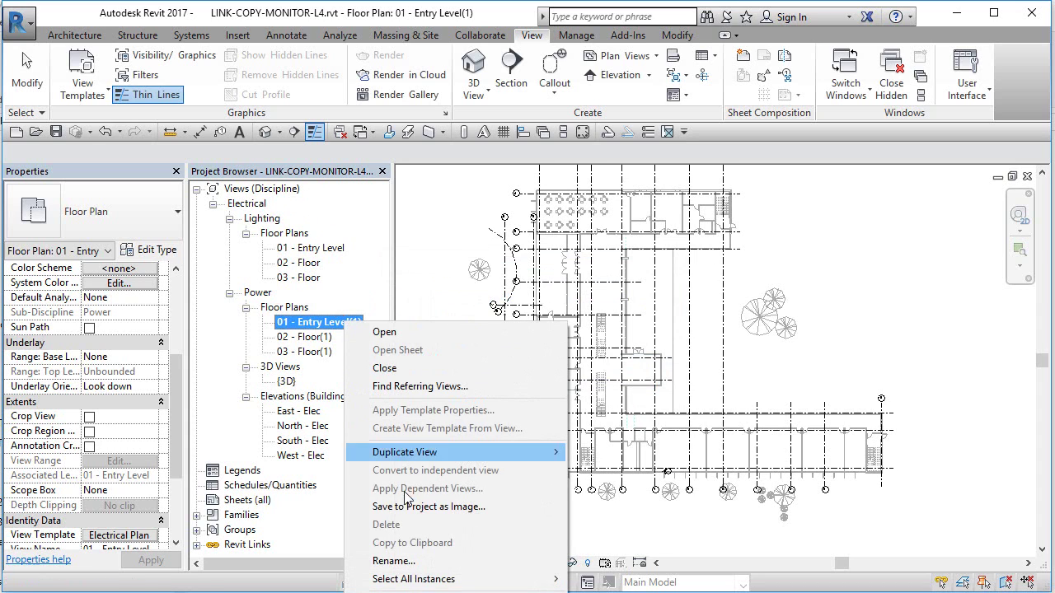
left_click(389, 561)
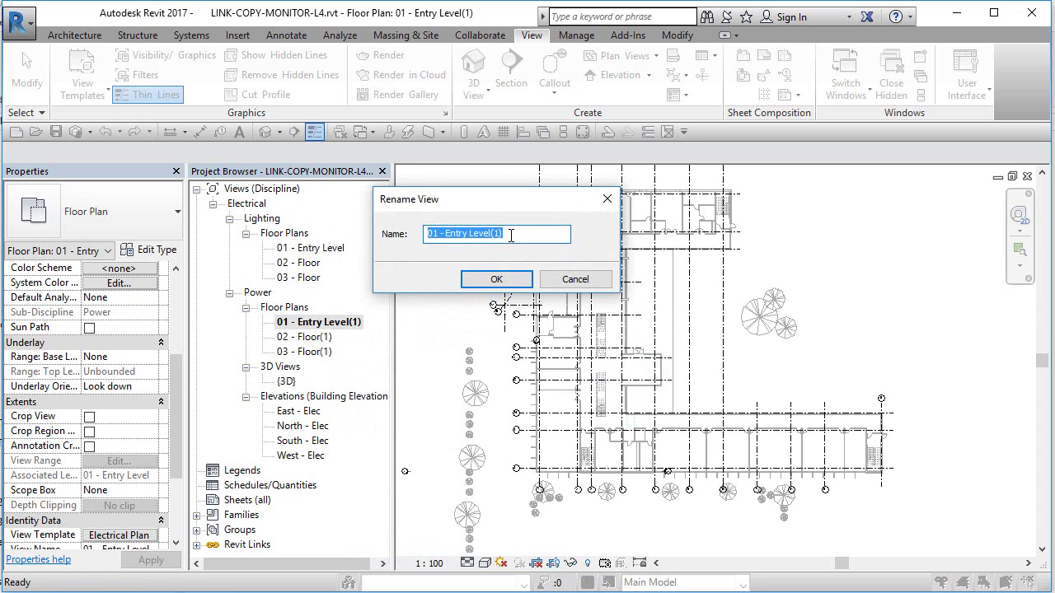
left_click(556, 235)
key("BackSpace")
key("BackSpace")
key("BackSpace")
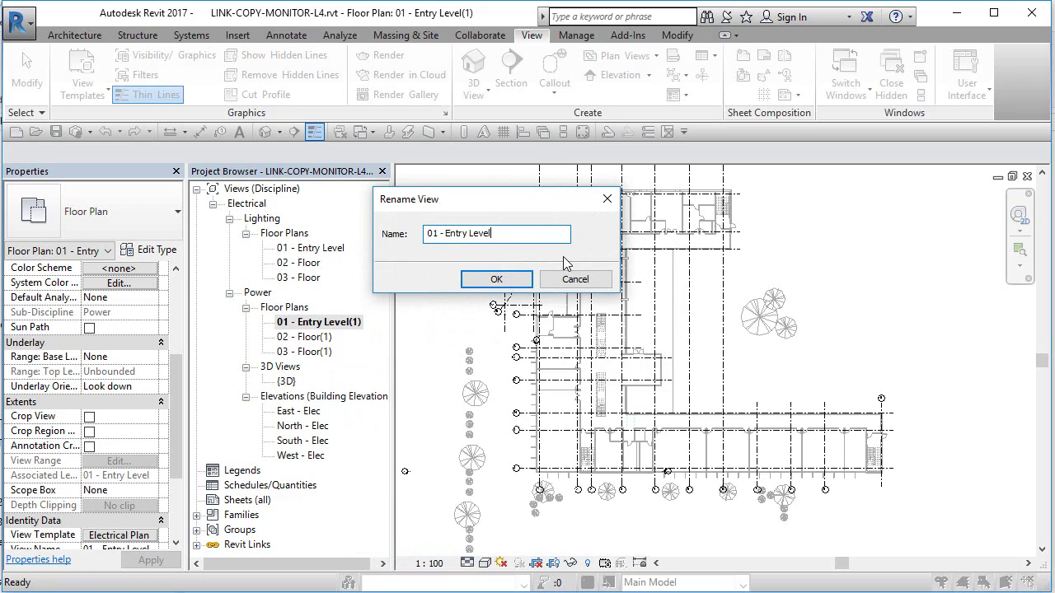
type("Power")
left_click(496, 279)
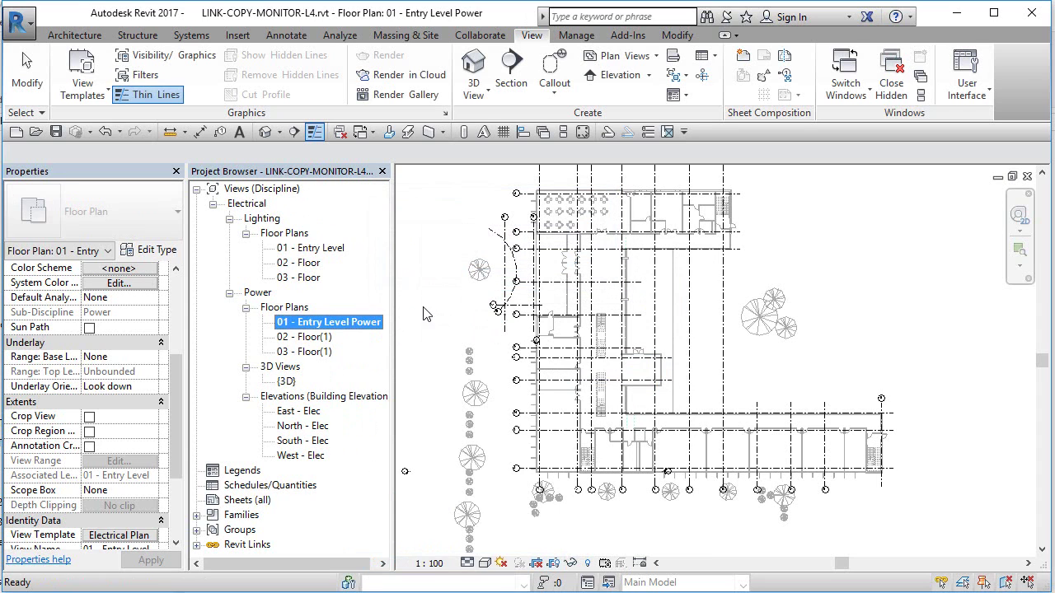
Rename the other two views to 02 - Floor Power and 03 - Floor Power
left_click(313, 337)
right_click(314, 337)
left_click(373, 570)
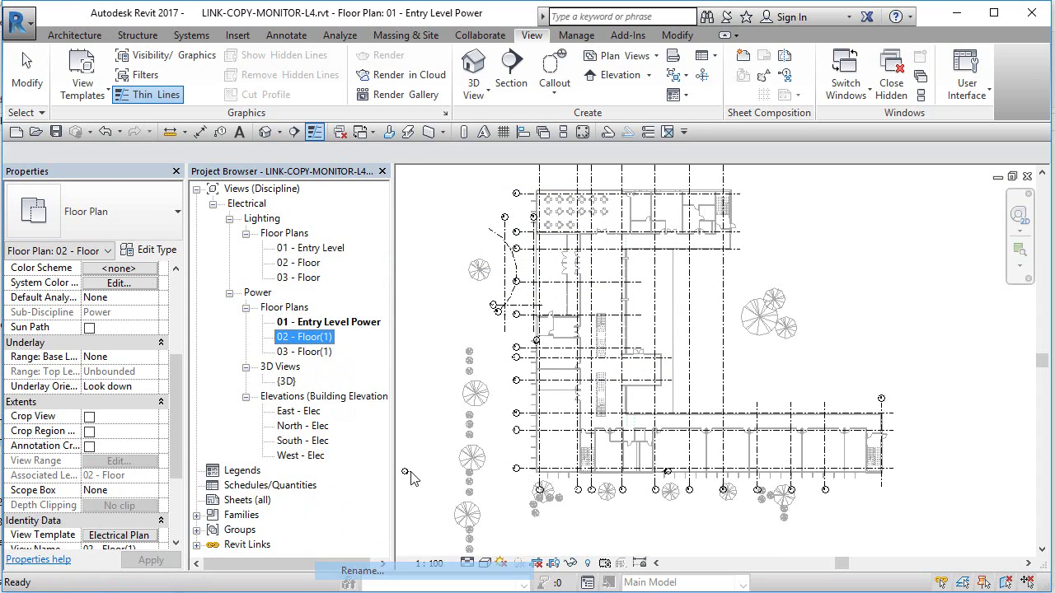
left_click(511, 234)
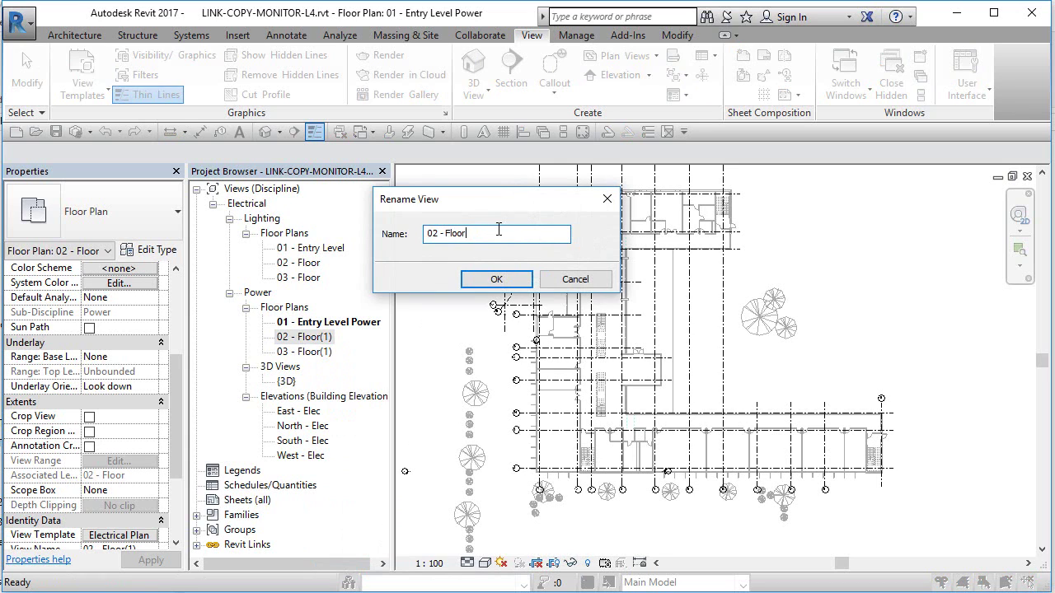
left_click(496, 278)
right_click(321, 358)
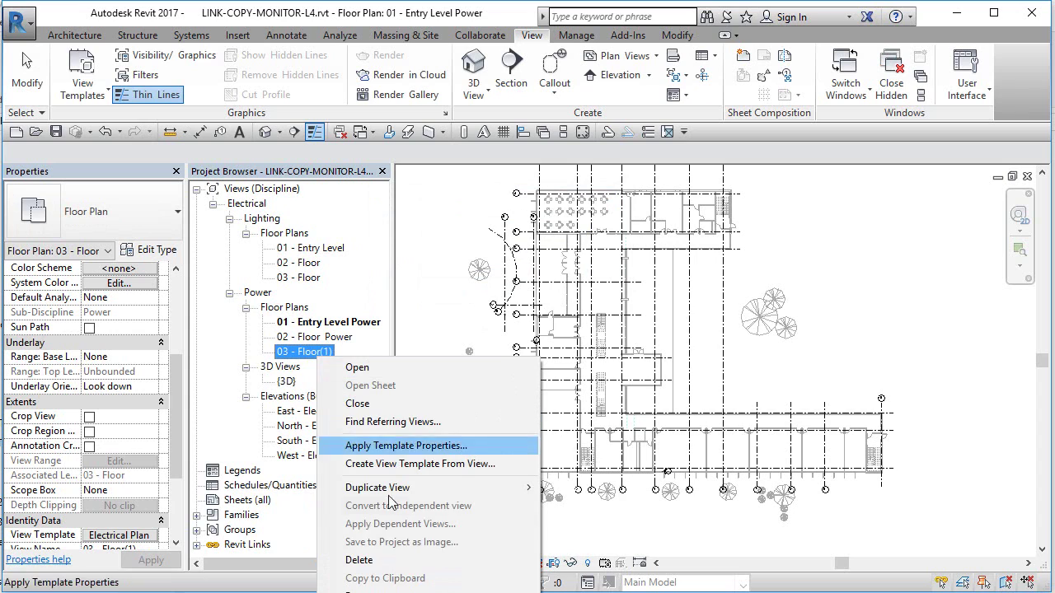
left_click(372, 590)
left_click(498, 233)
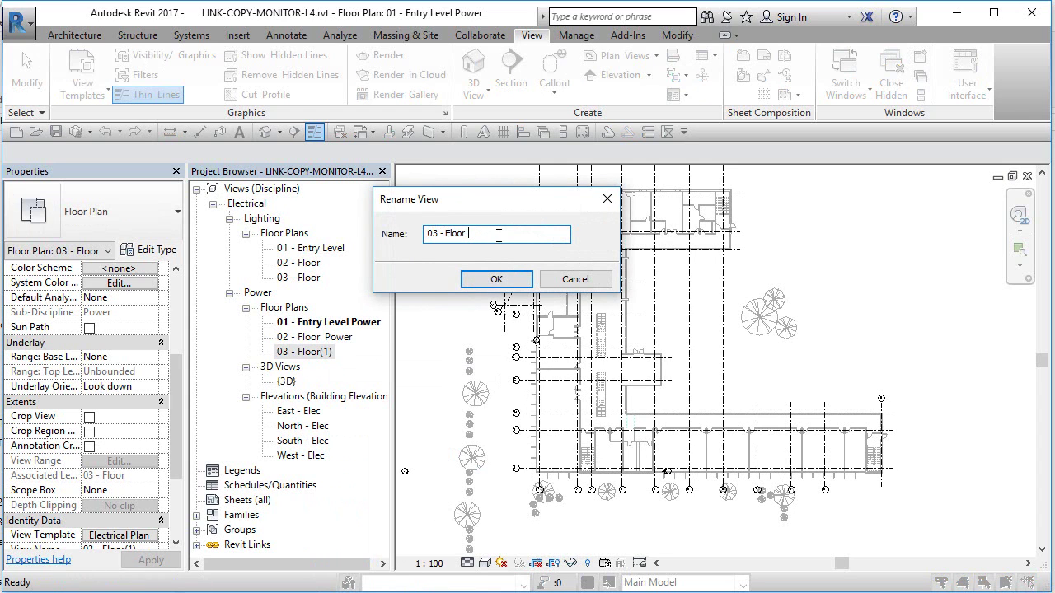
type("Power")
left_click(496, 280)
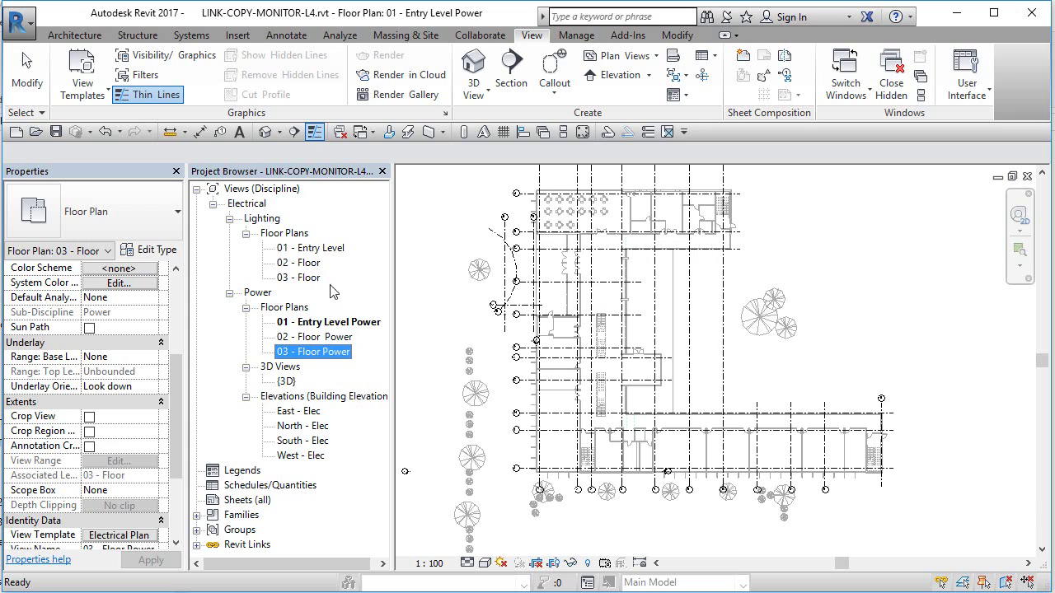
right_click(322, 249)
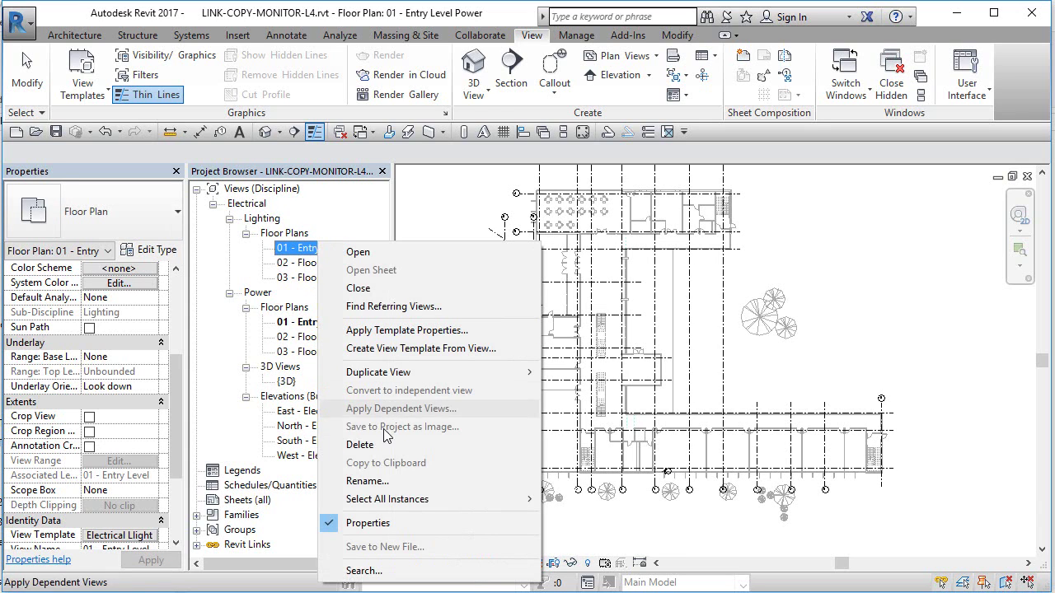
Hide the Planting category in the Electrical Plan view template used by the power view
left_click(329, 288)
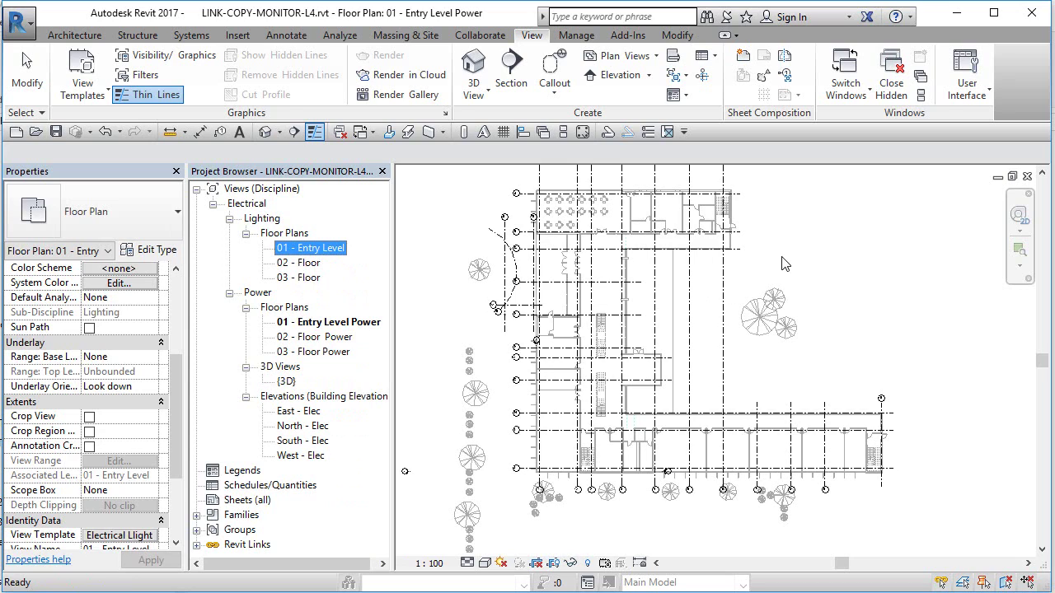
left_click(863, 265)
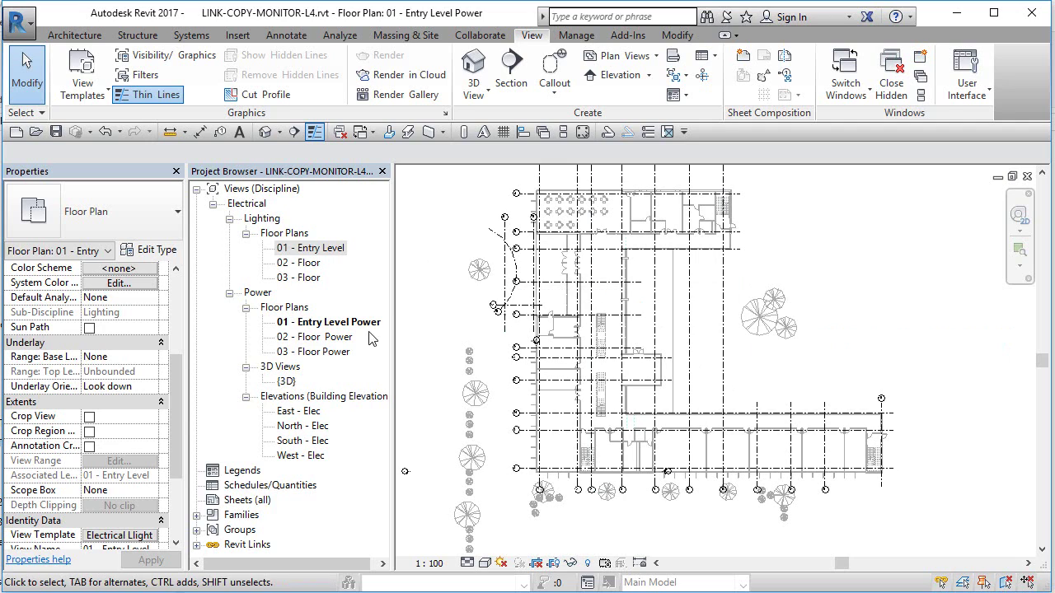
left_click(438, 272)
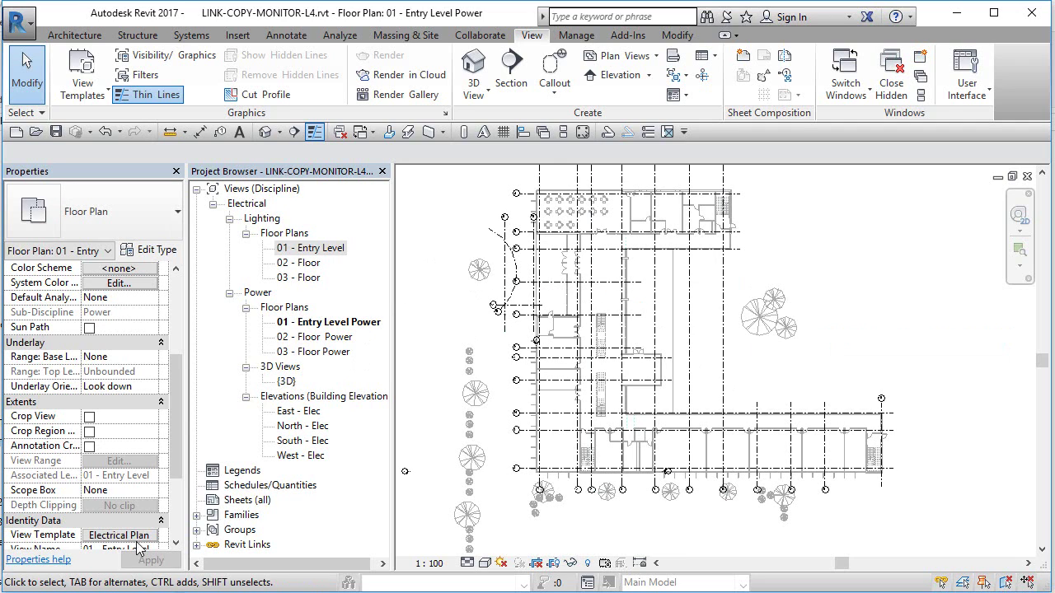
left_click(110, 536)
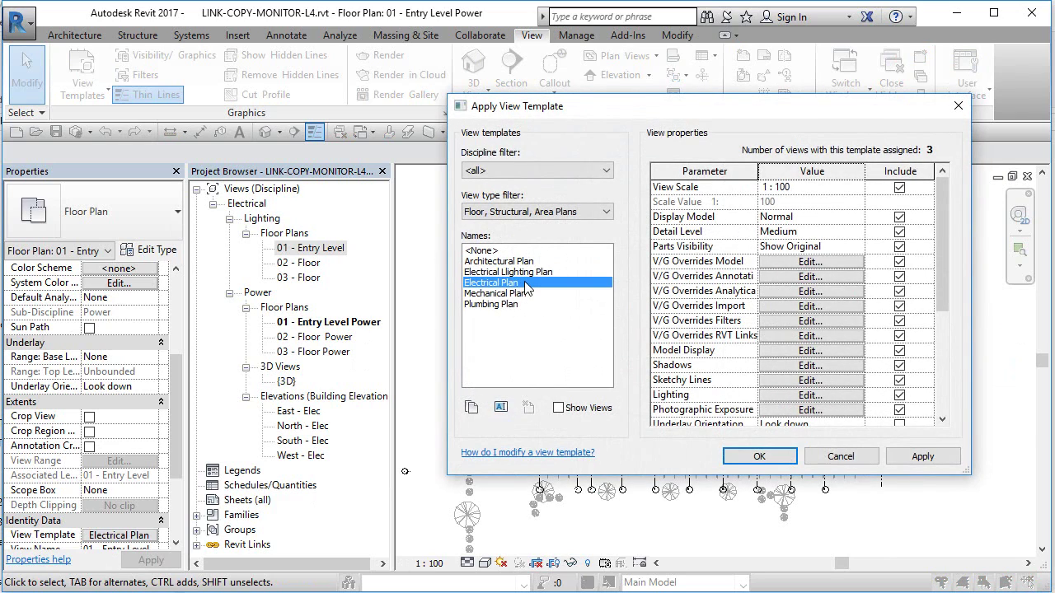
left_click(816, 263)
left_click(230, 234)
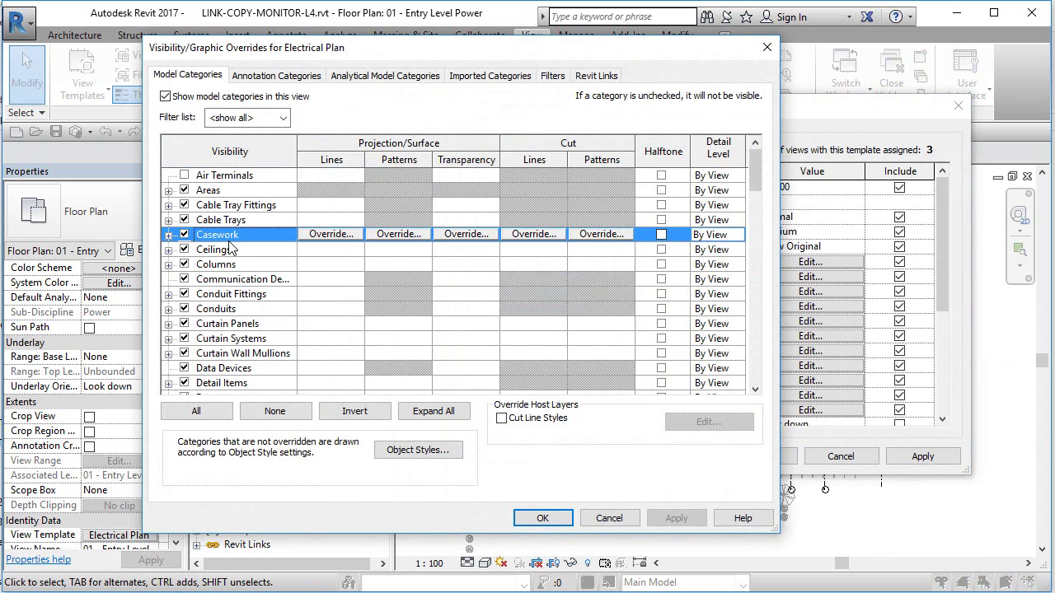
key("p")
scroll(231, 248, "down", 4)
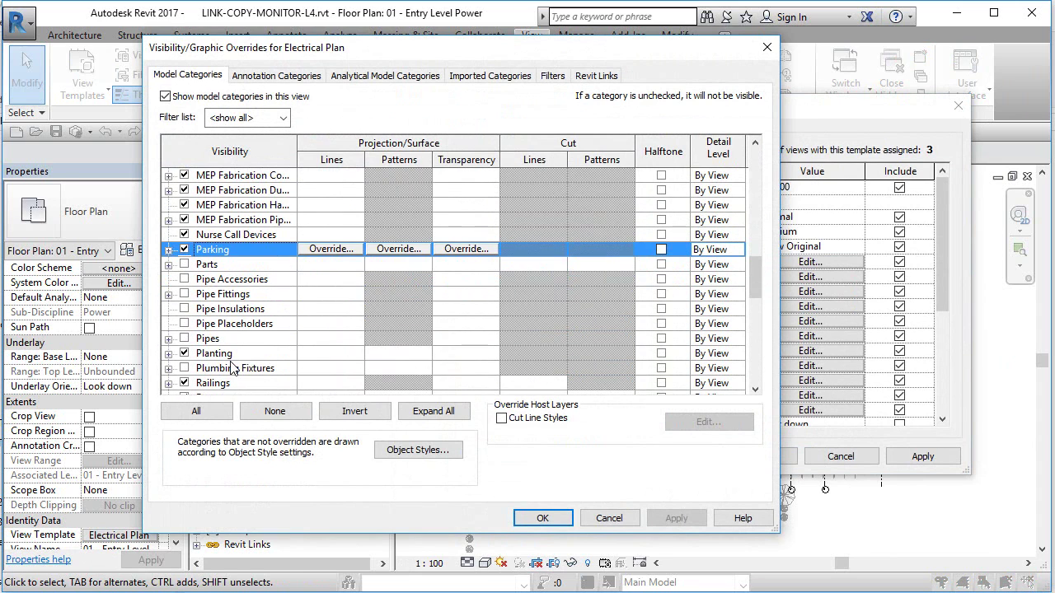
left_click(185, 354)
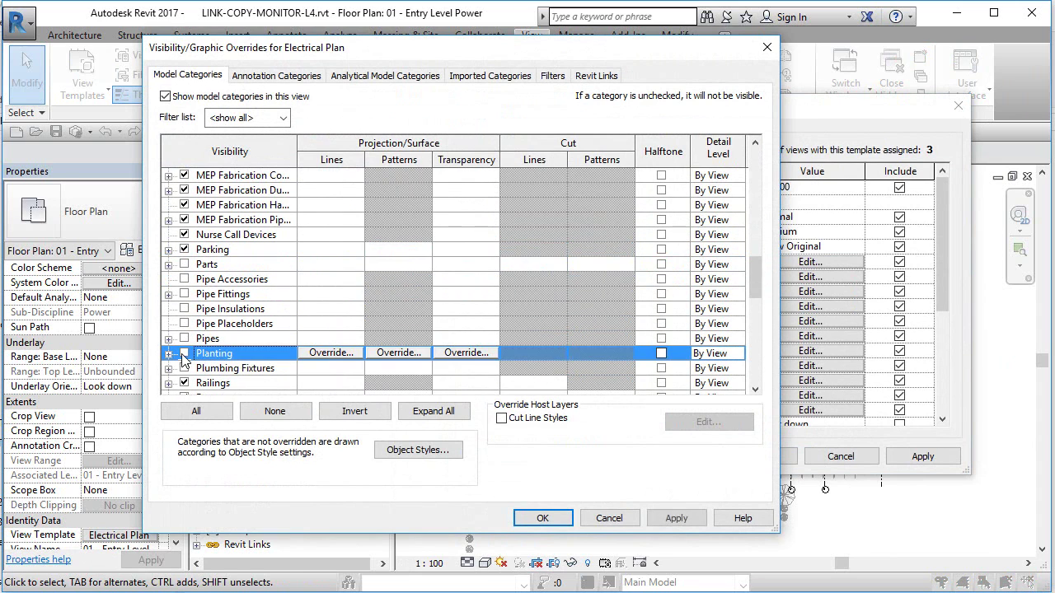
left_click(543, 519)
left_click(783, 457)
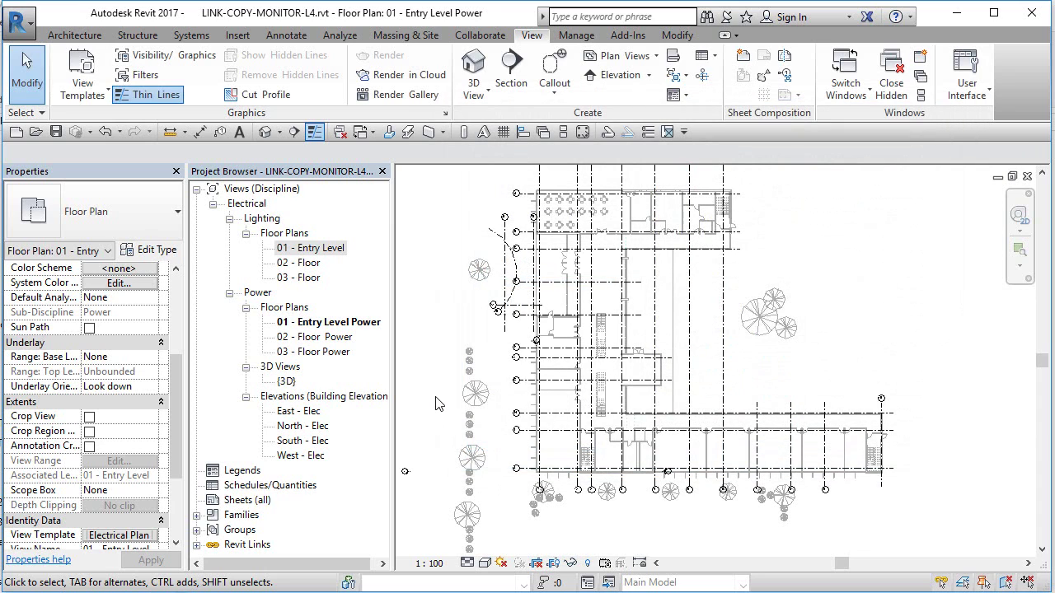
Open the 02 - Floor Power plan and centre the building in the view
left_click(317, 337)
double_click(320, 339)
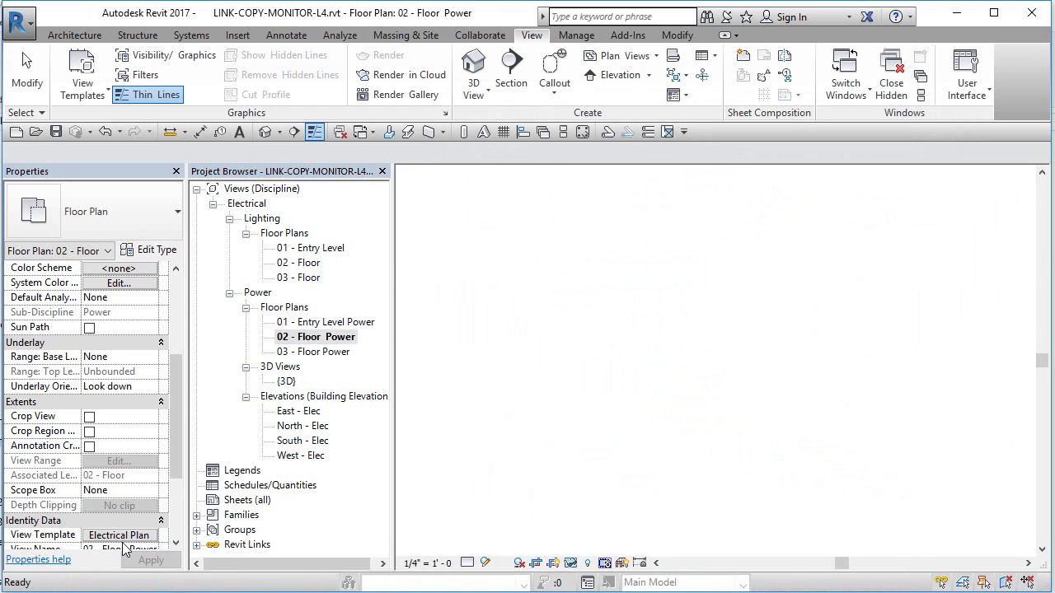
middle_click_drag(745, 352, 771, 406)
middle_click_drag(774, 340, 797, 287)
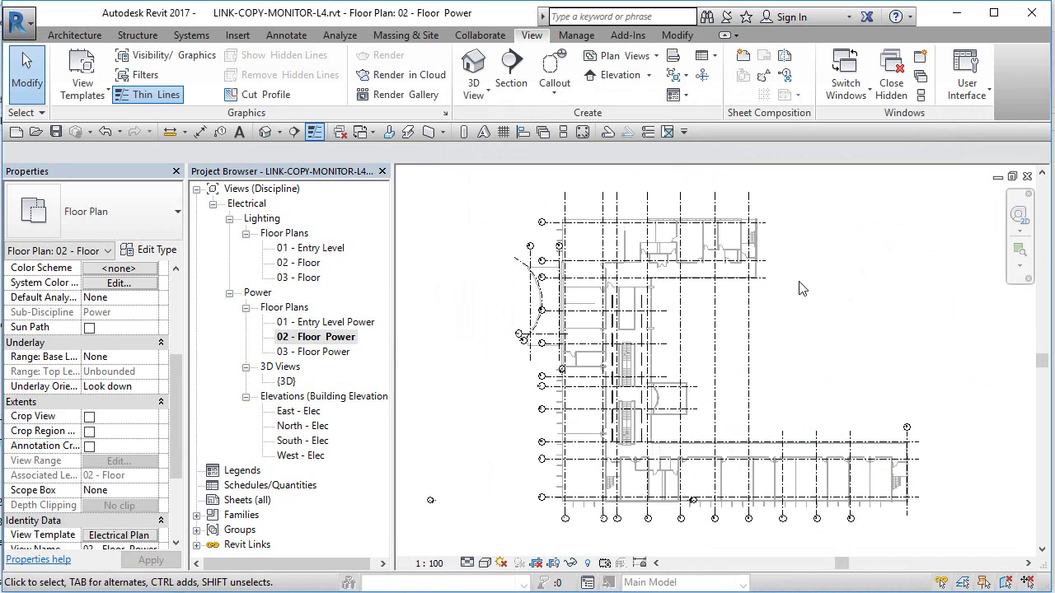